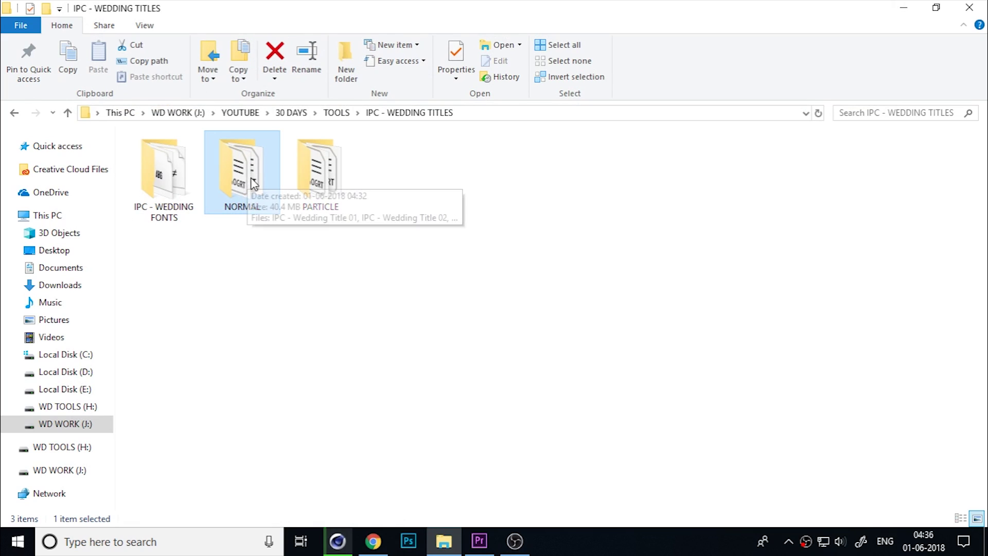
Browse the .mogrt templates in the PARTICLE and NORMAL folders, returning to IPC - WEDDING TITLES.
{"action": "left_click", "coordinate": [340, 172]}
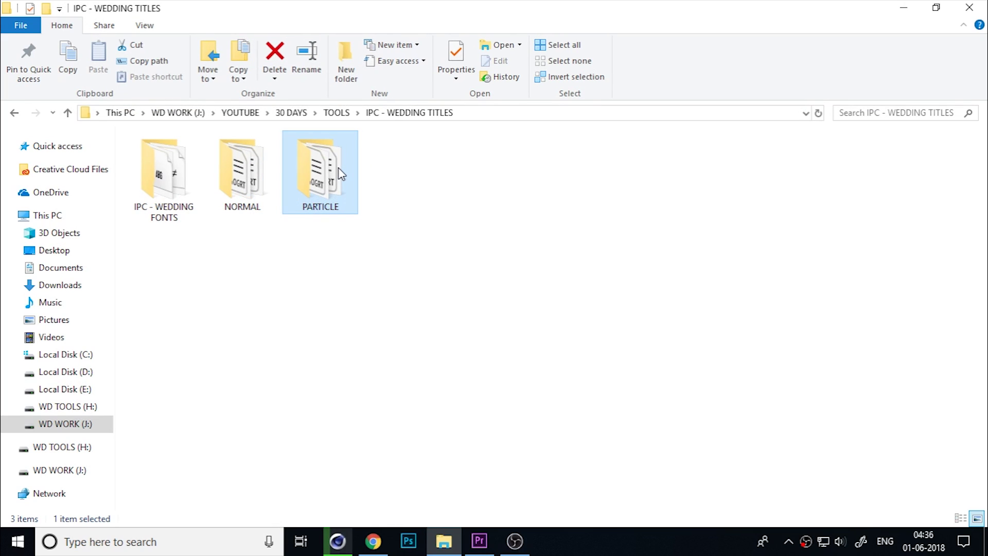
{"action": "double_click", "coordinate": [340, 173]}
{"action": "left_click_drag", "start_coordinate": [420, 224], "coordinate": [319, 148]}
{"action": "left_click", "coordinate": [456, 113]}
{"action": "double_click", "coordinate": [280, 187]}
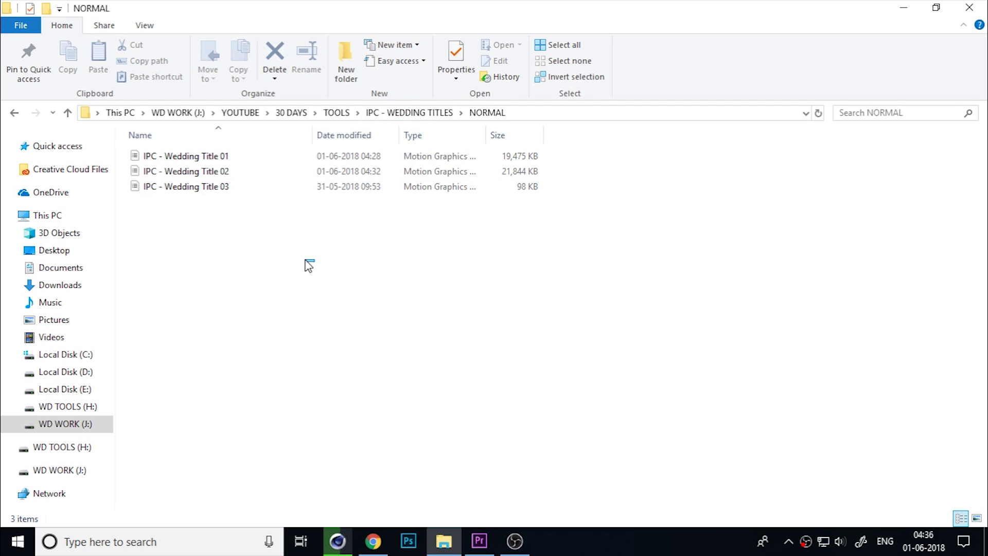
{"action": "left_click_drag", "start_coordinate": [308, 264], "coordinate": [265, 160]}
{"action": "left_click", "coordinate": [441, 114]}
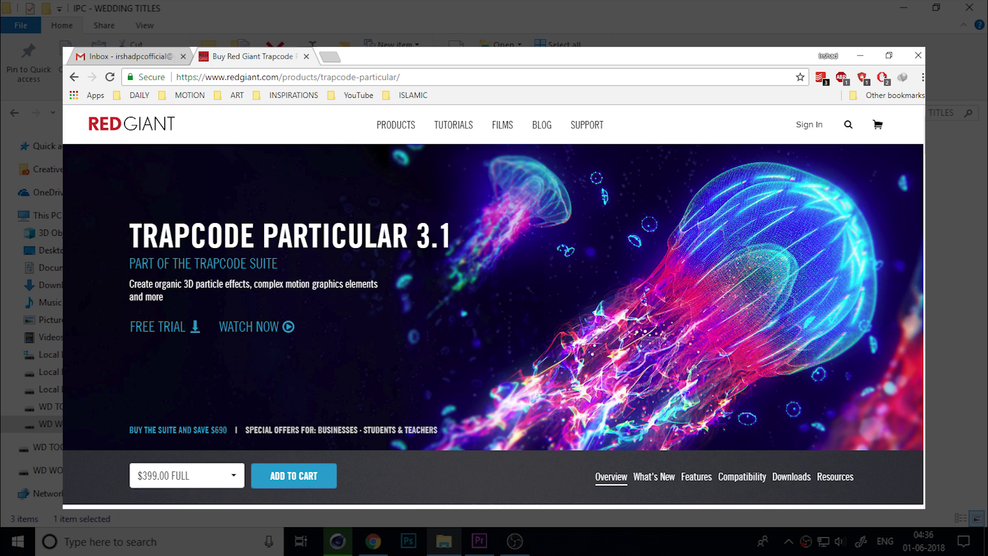
Open Window > Essential Graphics and review the installed template folders on its Browse tab.
{"action": "left_click", "coordinate": [483, 543]}
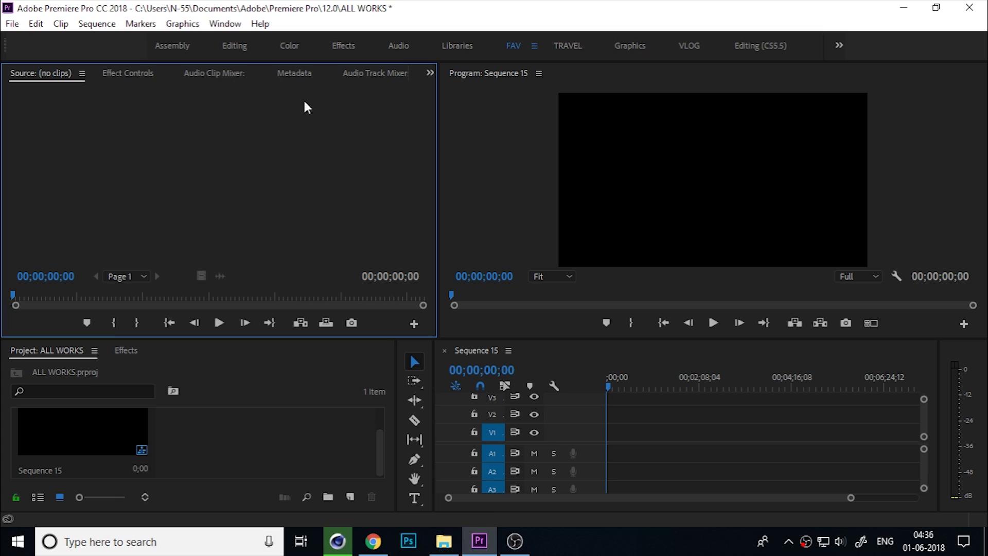
{"action": "left_click", "coordinate": [228, 24]}
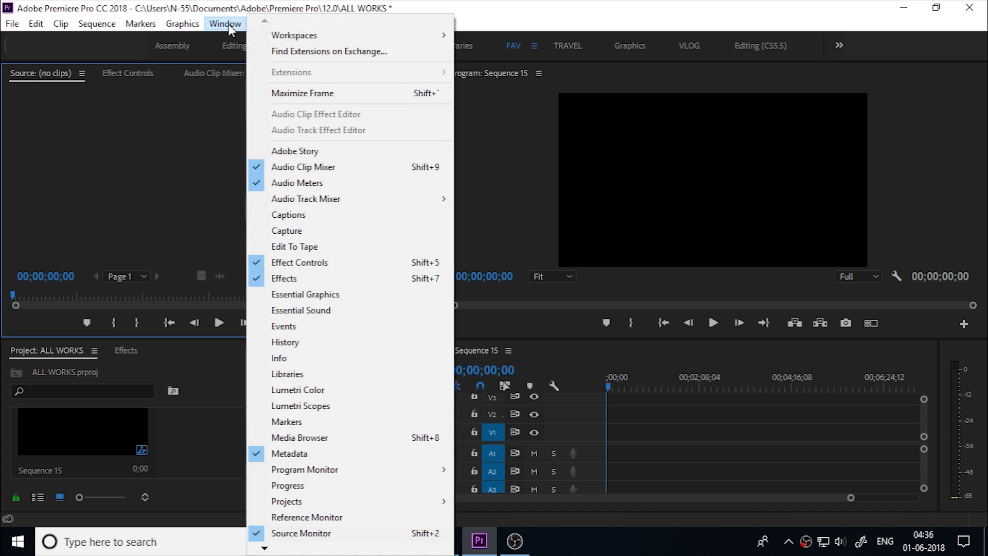
{"action": "left_click", "coordinate": [349, 296]}
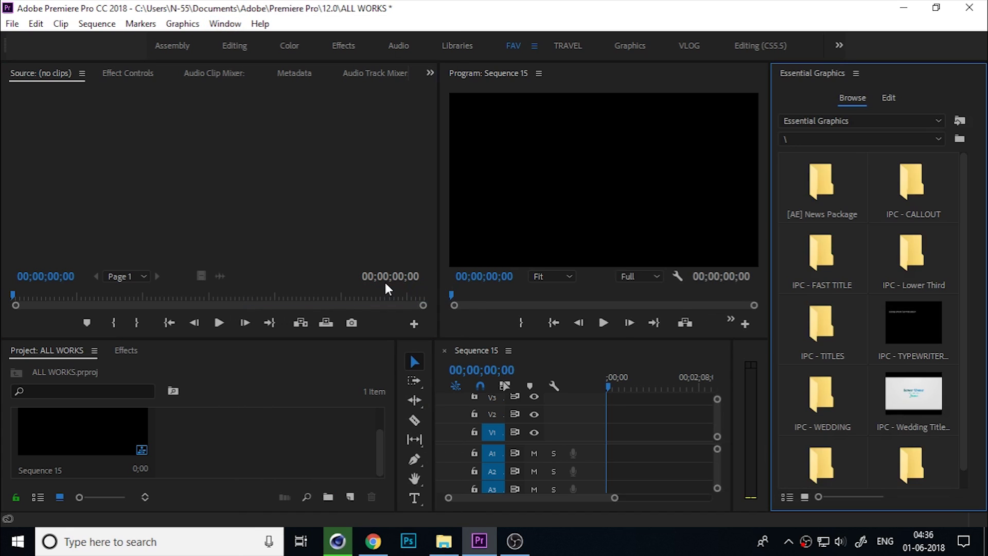
{"action": "left_click", "coordinate": [889, 97]}
{"action": "left_click", "coordinate": [853, 97]}
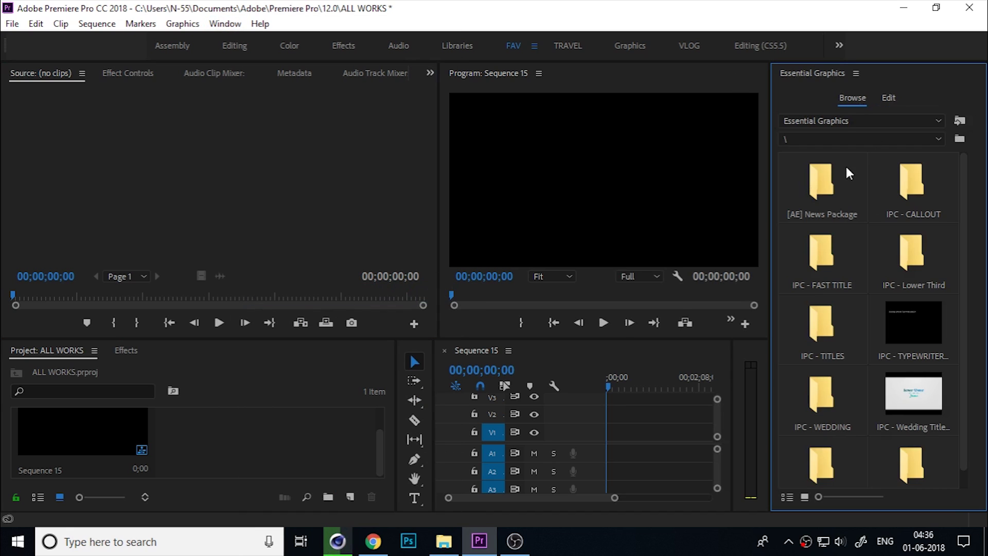
{"action": "left_click", "coordinate": [957, 121]}
Copy the PARTICLE folder from the wedding titles folder.
{"action": "left_click", "coordinate": [444, 541]}
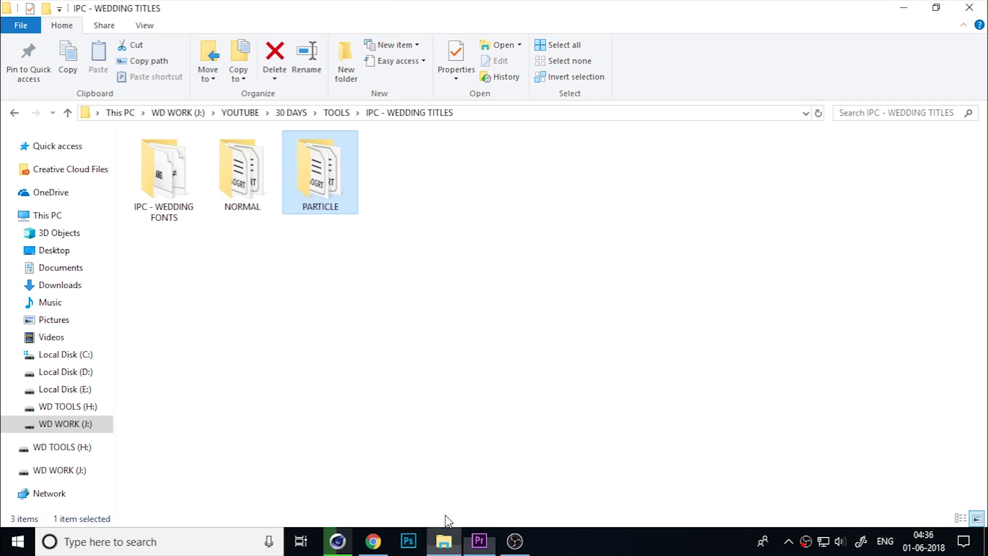
{"action": "right_click", "coordinate": [333, 183]}
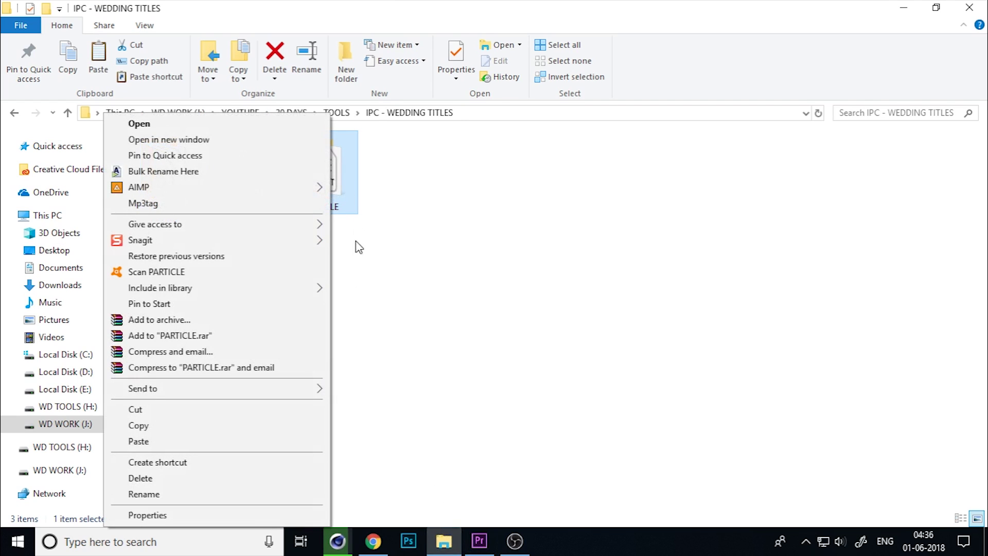
{"action": "left_click", "coordinate": [210, 432]}
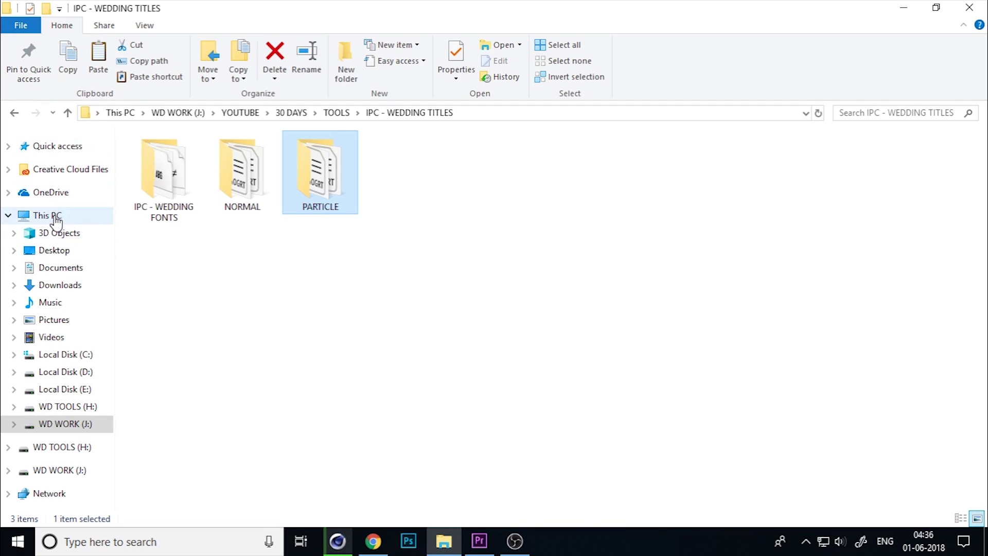
Paste it into AppData\Roaming\Adobe\Common\Essential Graphics in the user's home folder.
{"action": "left_click", "coordinate": [96, 113]}
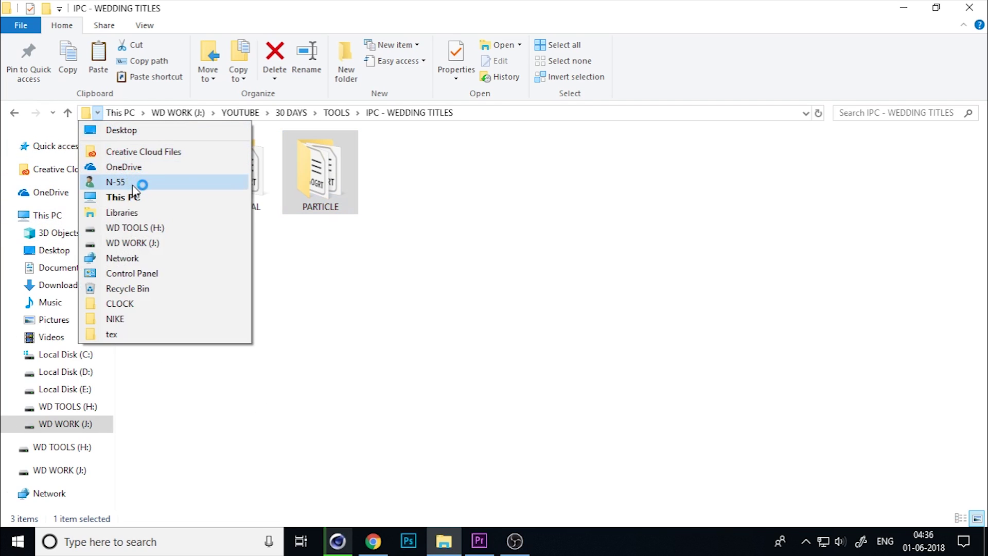
{"action": "left_click", "coordinate": [173, 185]}
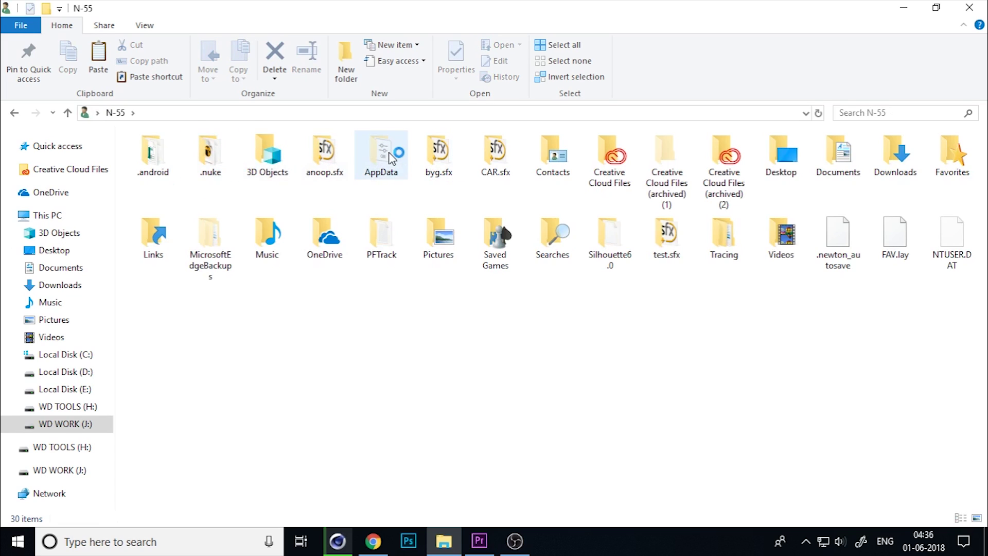
{"action": "double_click", "coordinate": [383, 157]}
{"action": "double_click", "coordinate": [180, 192]}
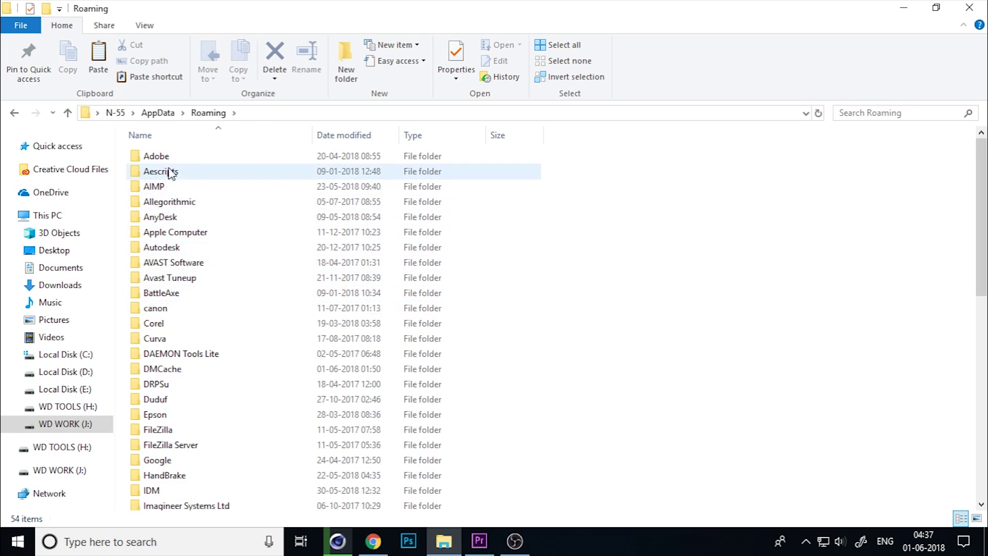
{"action": "double_click", "coordinate": [164, 156]}
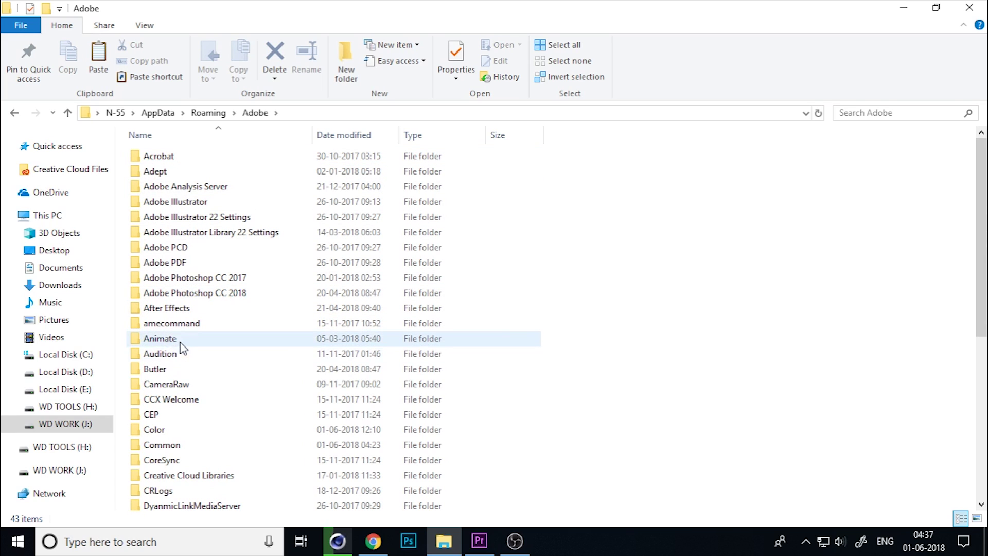
{"action": "double_click", "coordinate": [175, 445]}
{"action": "double_click", "coordinate": [193, 188]}
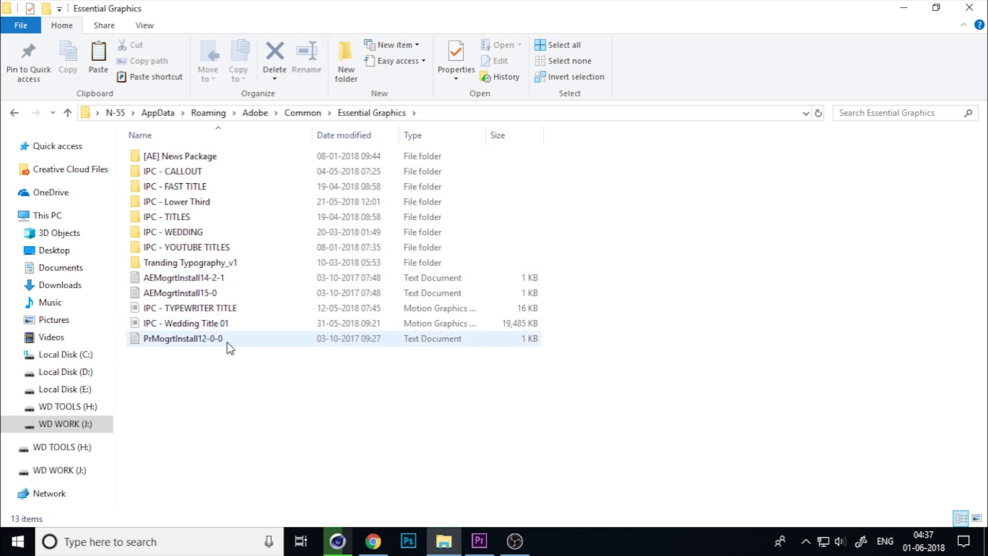
{"action": "key", "text": "ctrl+v"}
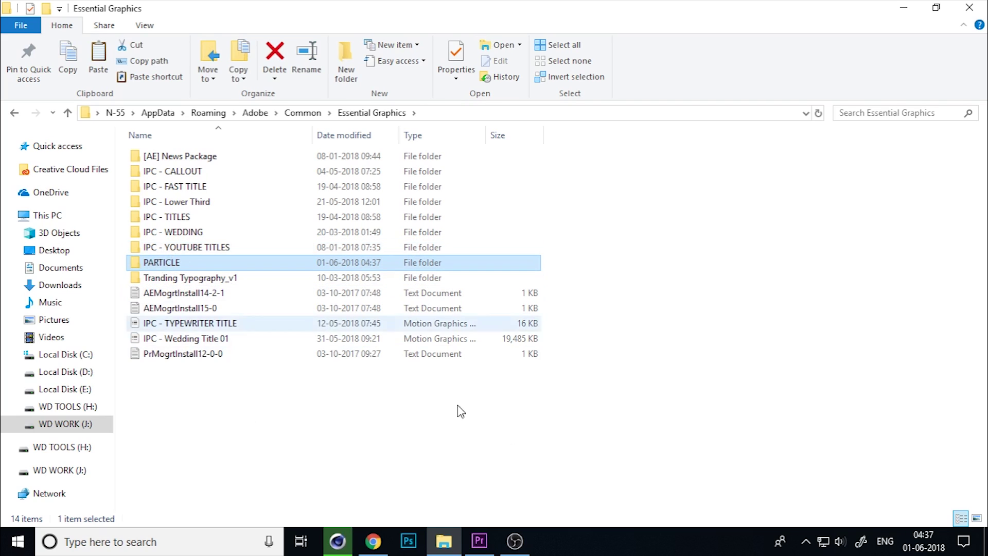
Drag IPC - Wedding Title 01 from the PARTICLE folder onto V1 and dismiss the clip mismatch warning.
{"action": "left_click", "coordinate": [479, 540]}
{"action": "scroll", "coordinate": [889, 415], "scroll_direction": "down", "scroll_amount": 3}
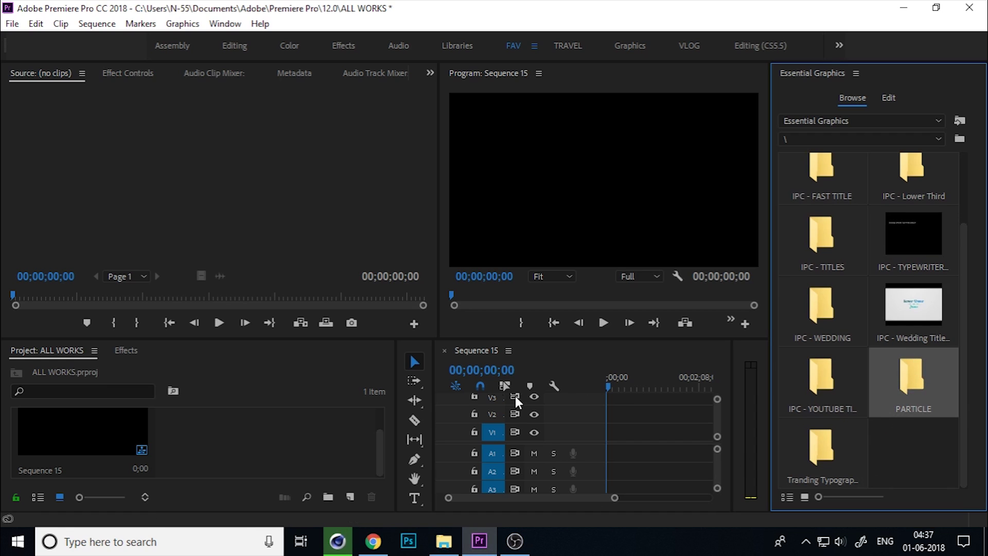
{"action": "left_click_drag", "start_coordinate": [435, 406], "coordinate": [245, 407]}
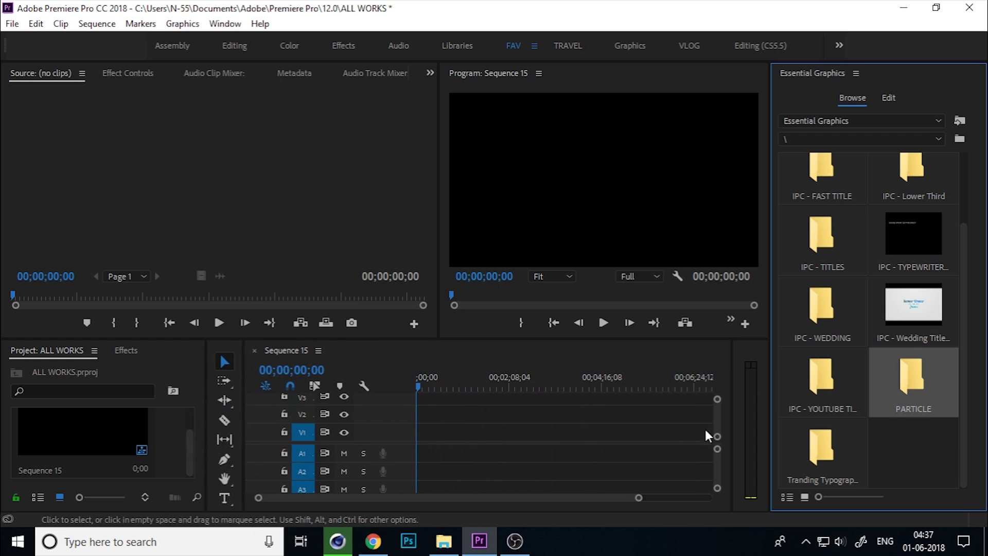
{"action": "double_click", "coordinate": [904, 373]}
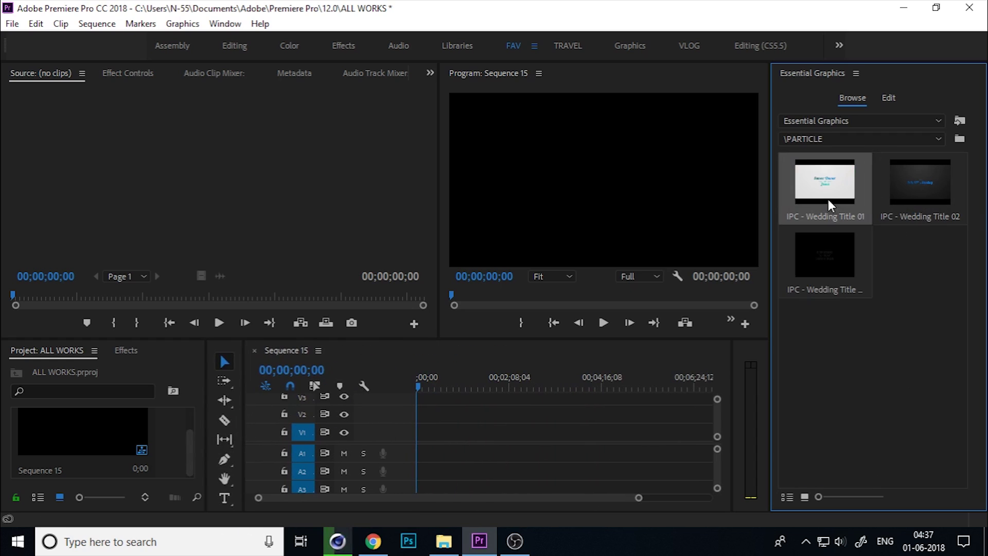
{"action": "left_click_drag", "start_coordinate": [825, 182], "coordinate": [419, 429]}
{"action": "left_click", "coordinate": [614, 302]}
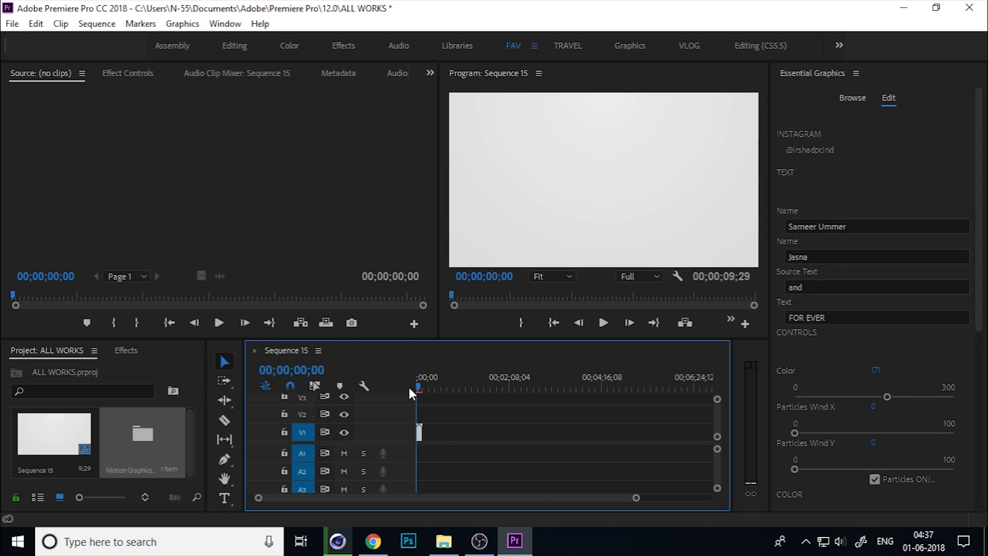
{"action": "scroll", "coordinate": [455, 388], "scroll_direction": "up", "scroll_amount": 8}
{"action": "left_click_drag", "start_coordinate": [458, 397], "coordinate": [415, 407]}
{"action": "key", "text": "space"}
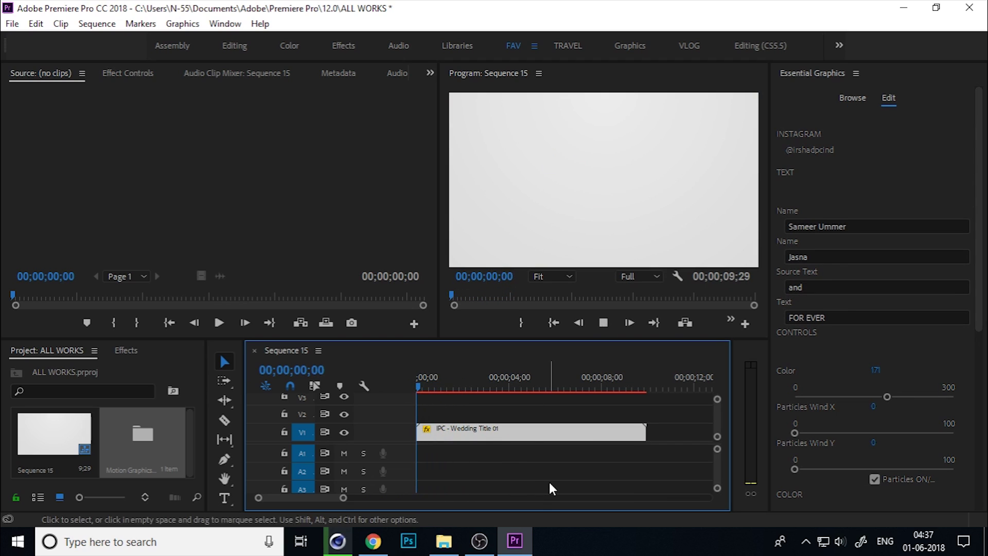
{"action": "left_click", "coordinate": [638, 276]}
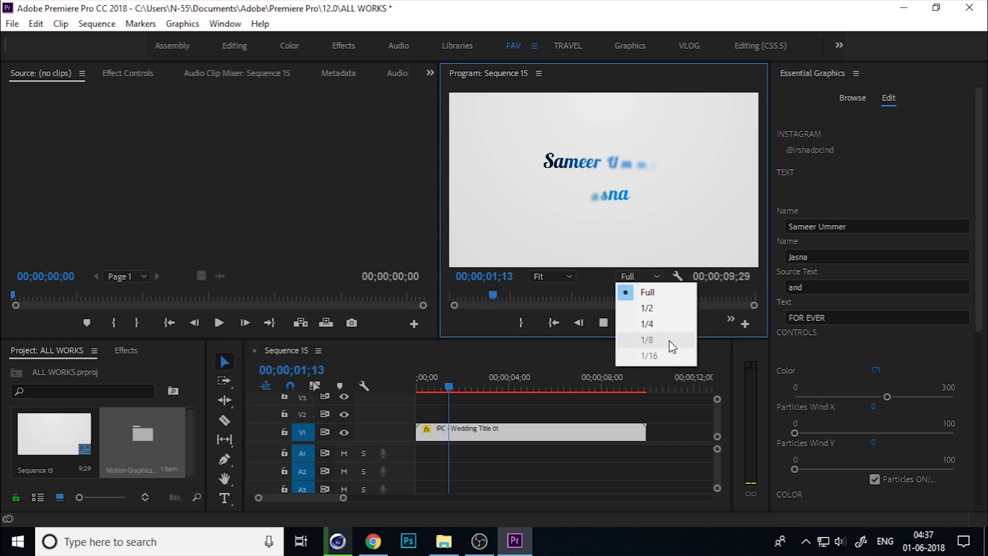
{"action": "left_click", "coordinate": [649, 324]}
{"action": "left_click", "coordinate": [603, 487]}
{"action": "key", "text": "space"}
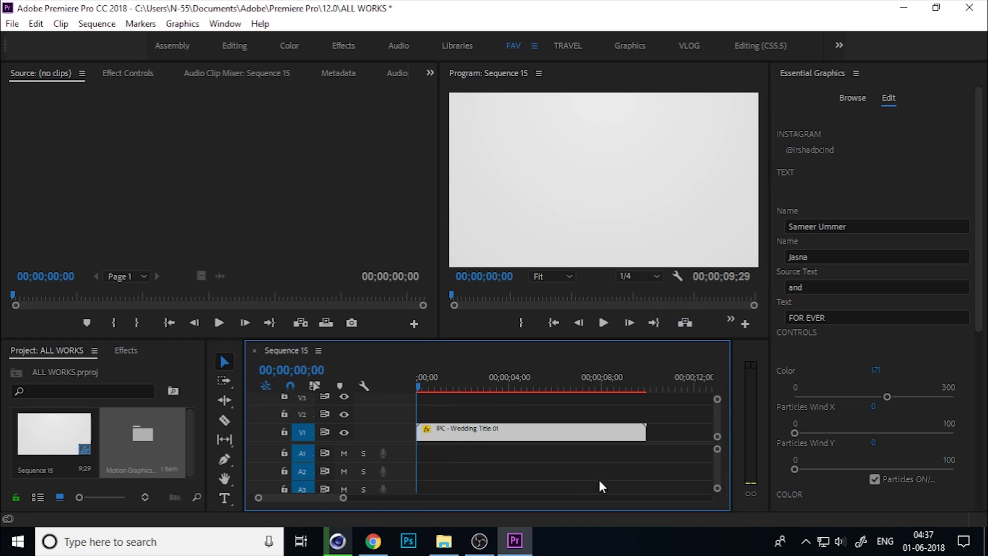
{"action": "key", "text": "space"}
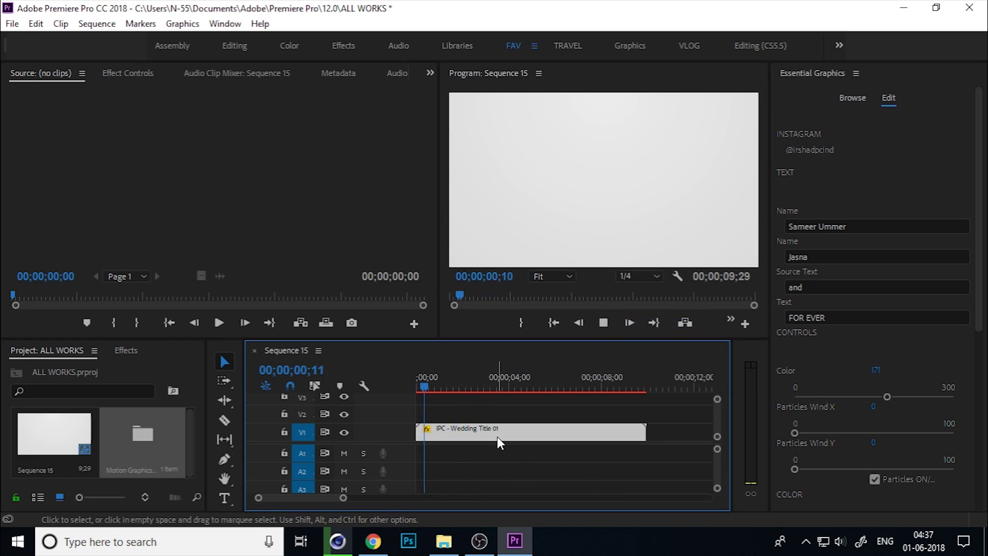
{"action": "left_click_drag", "start_coordinate": [480, 390], "coordinate": [443, 423]}
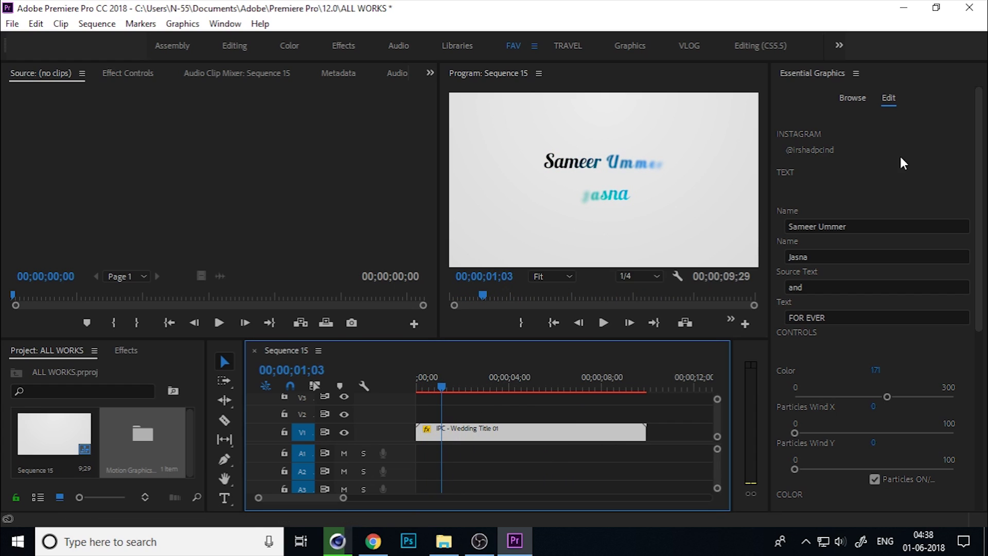
{"action": "left_click", "coordinate": [435, 390]}
{"action": "left_click_drag", "start_coordinate": [435, 389], "coordinate": [461, 412]}
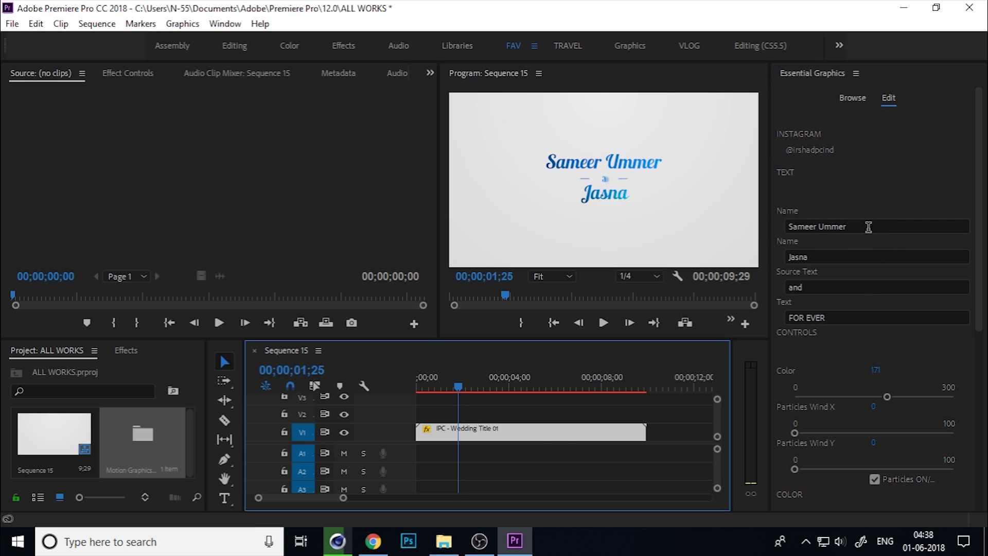
Replace the two Name fields with the couple's first and second names.
{"action": "left_click", "coordinate": [868, 226]}
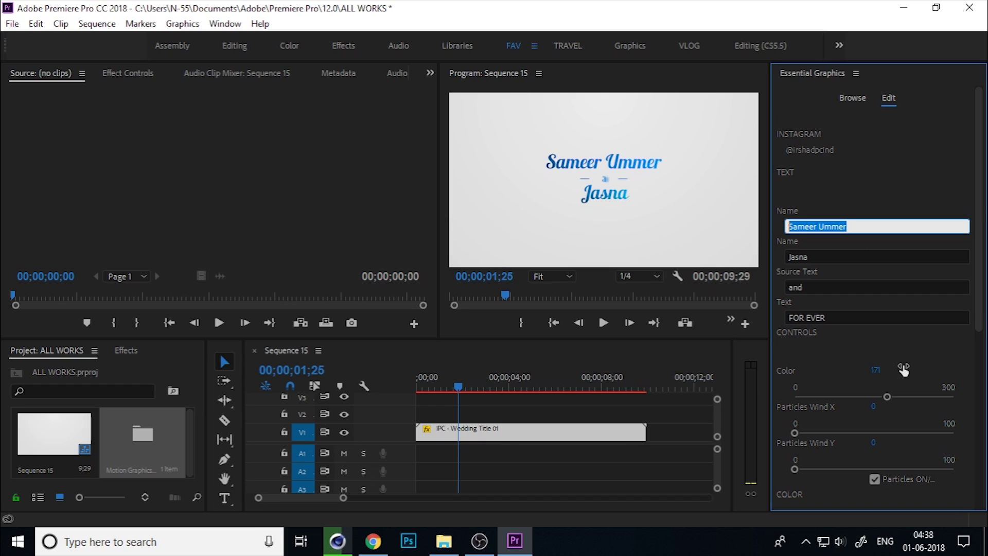
{"action": "type", "text": "Habeeb"}
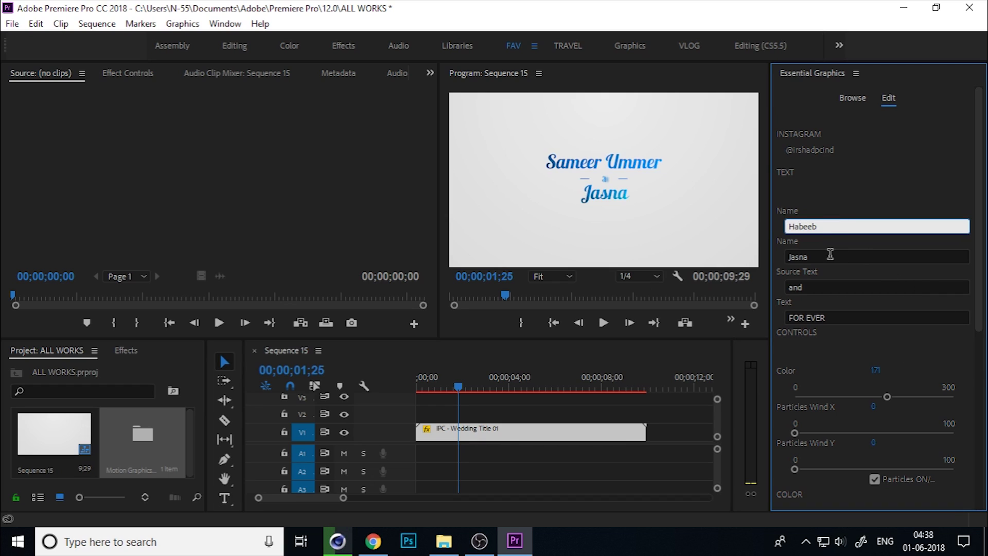
{"action": "left_click", "coordinate": [831, 252]}
{"action": "left_click_drag", "start_coordinate": [841, 258], "coordinate": [782, 269]}
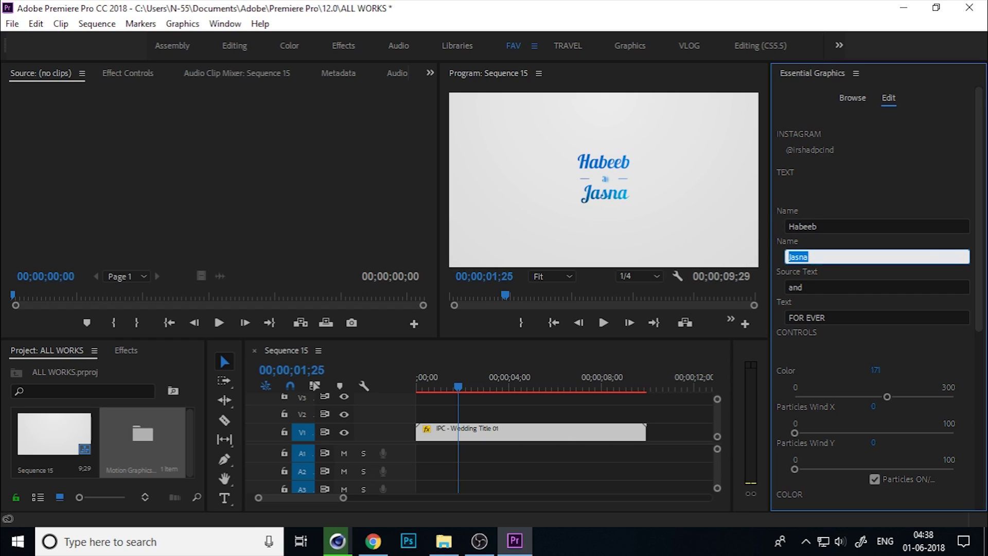
{"action": "type", "text": "Bin"}
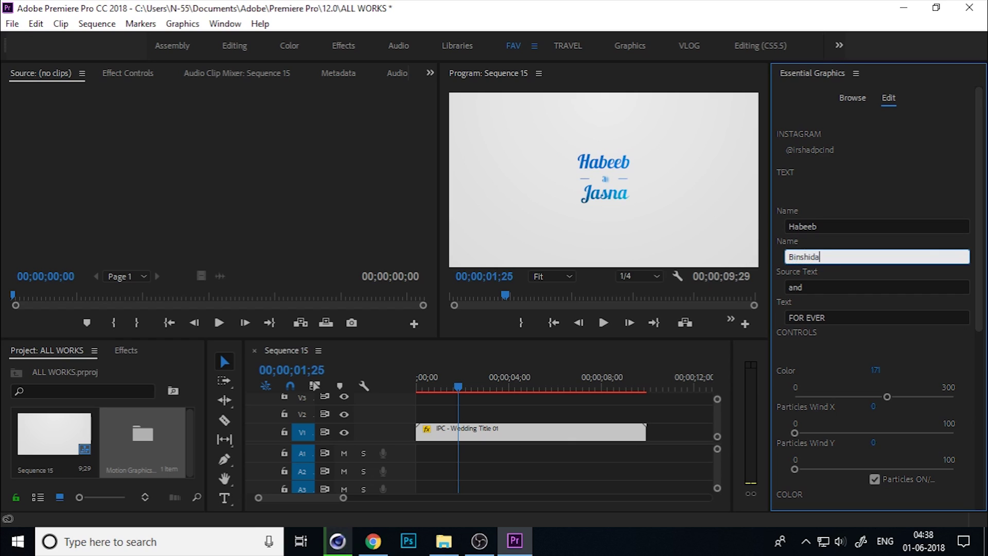
{"action": "type", "text": "shida"}
{"action": "left_click", "coordinate": [857, 289]}
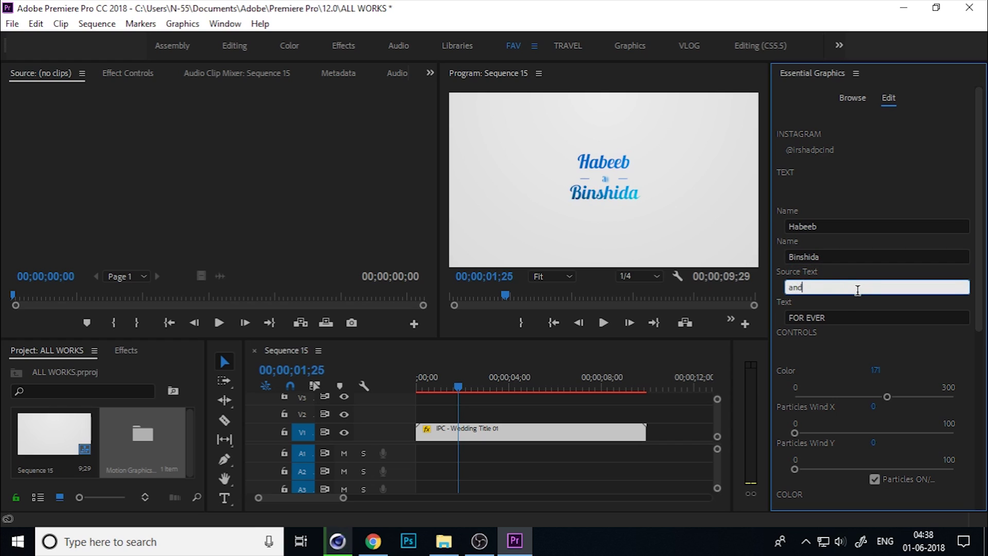
Change the joining word 'and' to Weds and scrub the timeline to preview it.
{"action": "left_click_drag", "start_coordinate": [824, 286], "coordinate": [689, 295]}
{"action": "key", "text": "Return"}
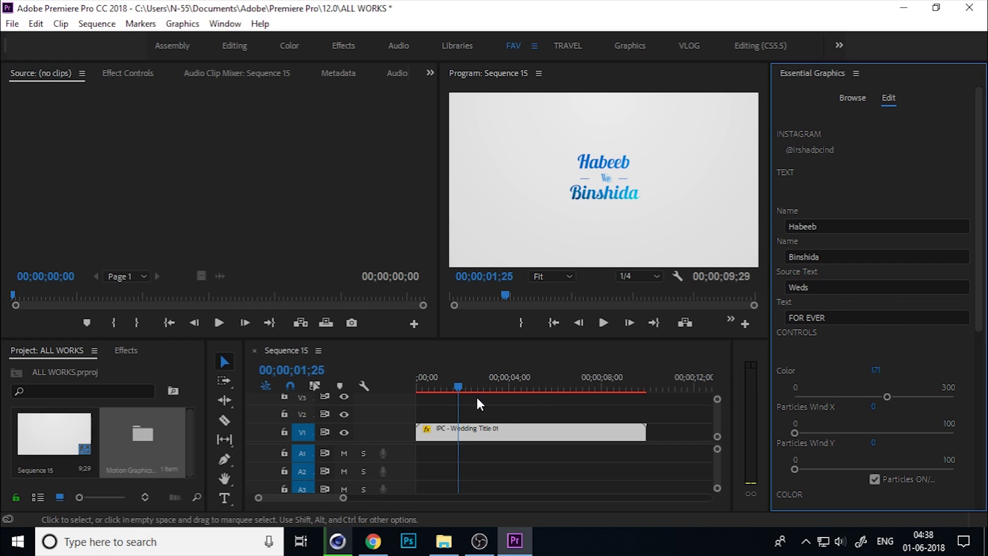
{"action": "left_click", "coordinate": [466, 389]}
{"action": "left_click_drag", "start_coordinate": [466, 389], "coordinate": [469, 417]}
Replace the FOR EVER tagline with 'Story Start Here'.
{"action": "left_click", "coordinate": [856, 318]}
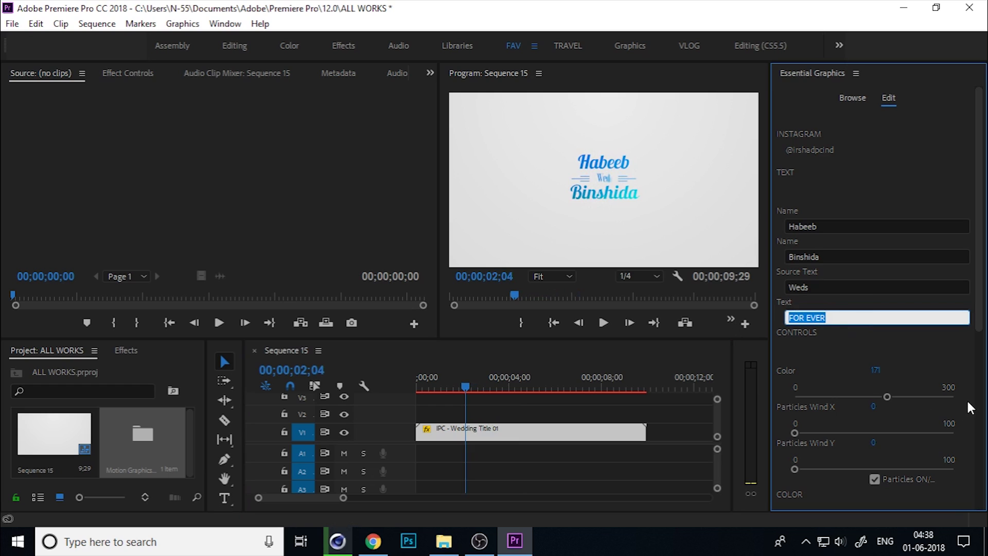
{"action": "type", "text": "Life Partners"}
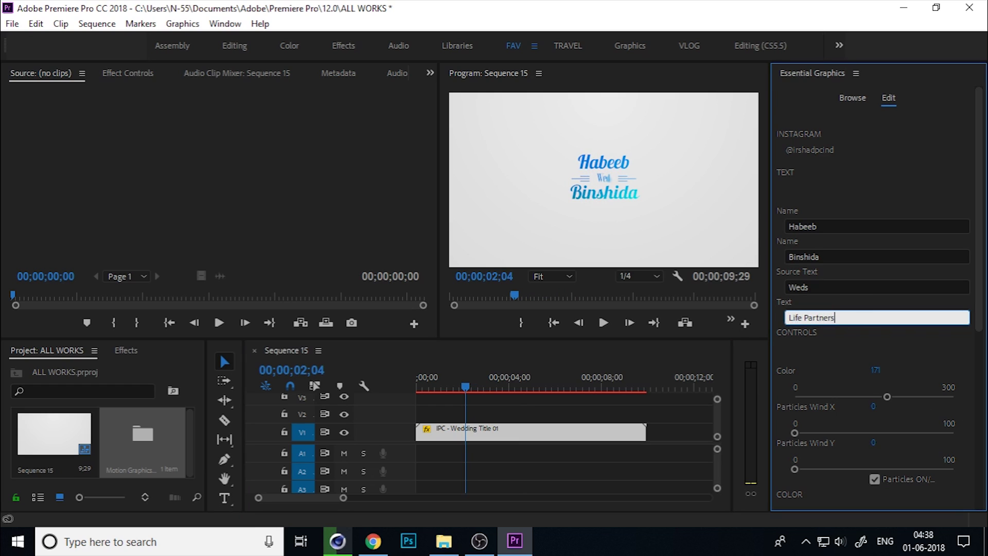
{"action": "key", "text": "ctrl+a"}
{"action": "type", "text": "Story Start"}
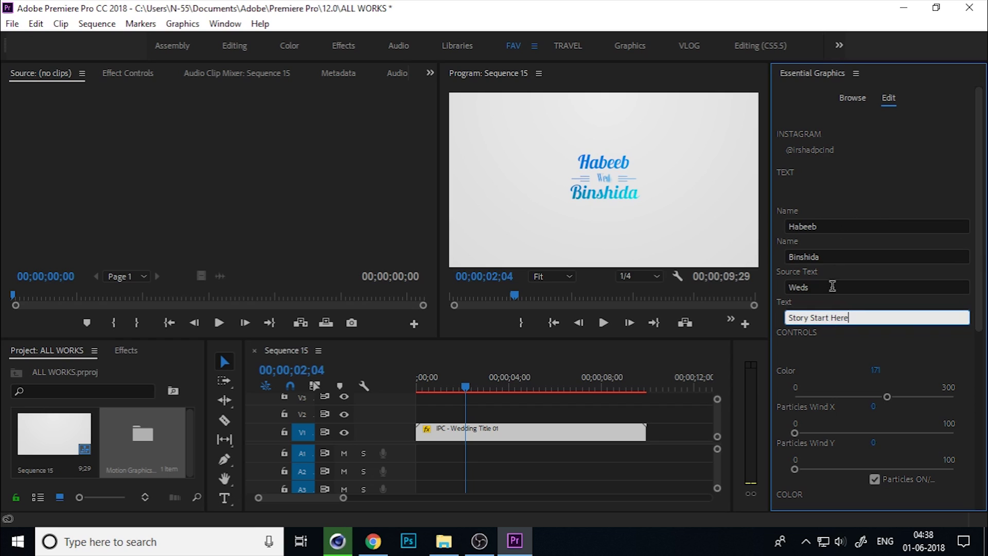
{"action": "left_click", "coordinate": [832, 288]}
Drag the Color control from 171 to 248 to turn the names magenta.
{"action": "left_click_drag", "start_coordinate": [480, 385], "coordinate": [563, 400]}
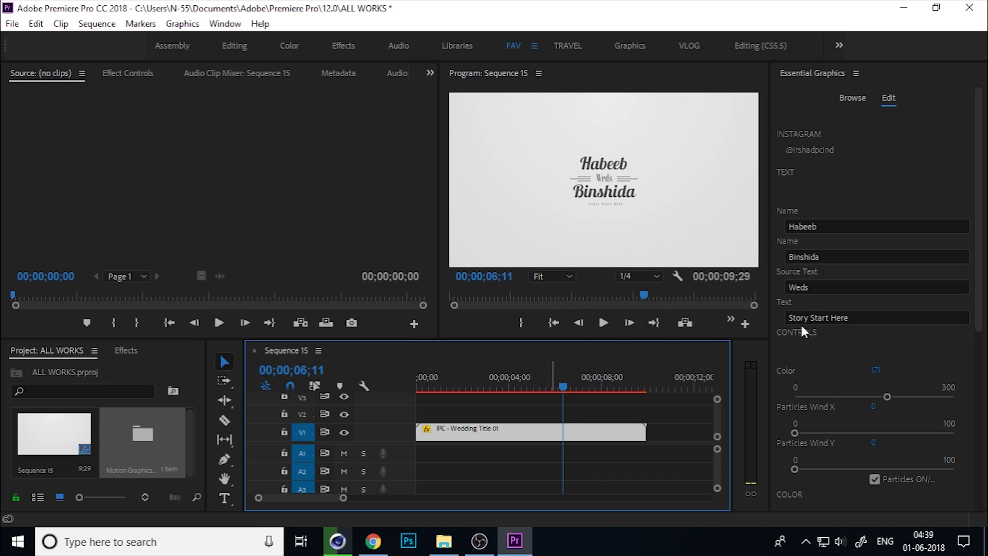
{"action": "left_click_drag", "start_coordinate": [983, 265], "coordinate": [972, 320]}
{"action": "left_click_drag", "start_coordinate": [562, 388], "coordinate": [461, 397]}
{"action": "left_click_drag", "start_coordinate": [887, 296], "coordinate": [926, 317]}
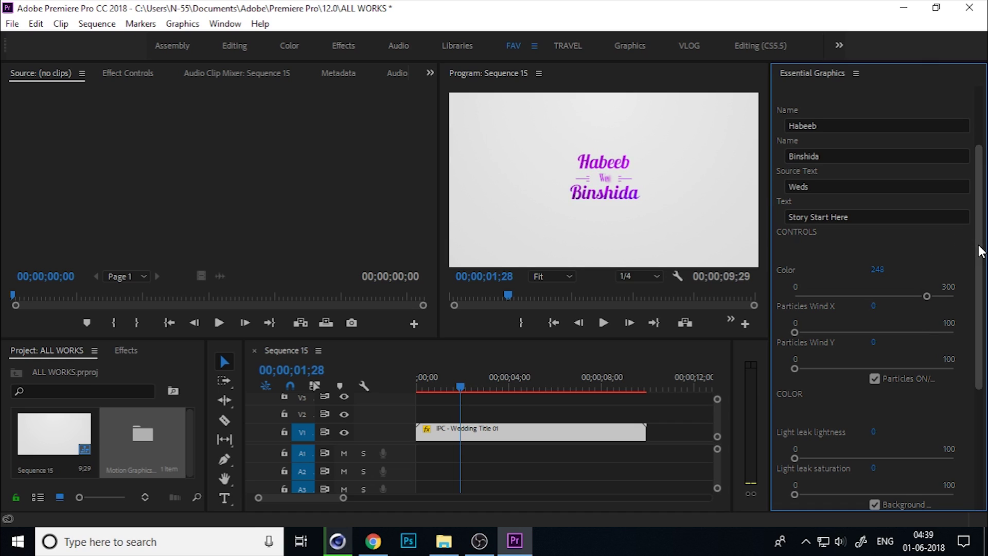
{"action": "left_click_drag", "start_coordinate": [978, 256], "coordinate": [978, 288]}
Play the recoloured title from the start and scrub to where Weds appears.
{"action": "left_click", "coordinate": [431, 394]}
{"action": "key", "text": "Home"}
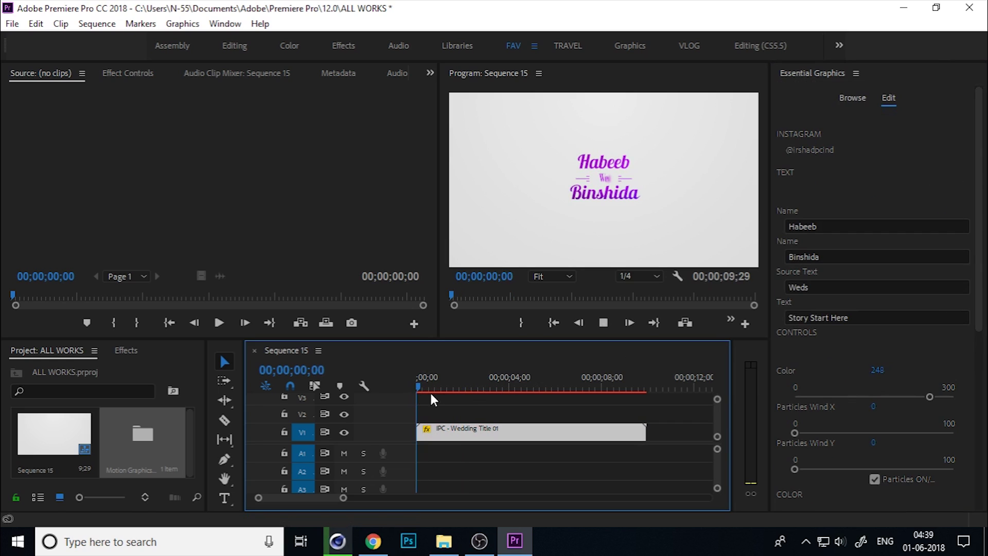
{"action": "key", "text": "space"}
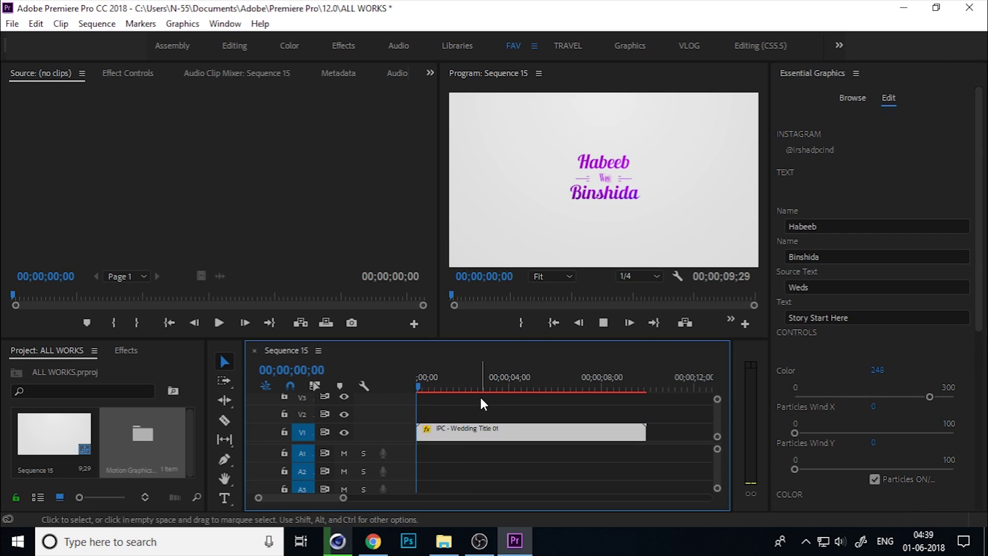
{"action": "left_click", "coordinate": [448, 389]}
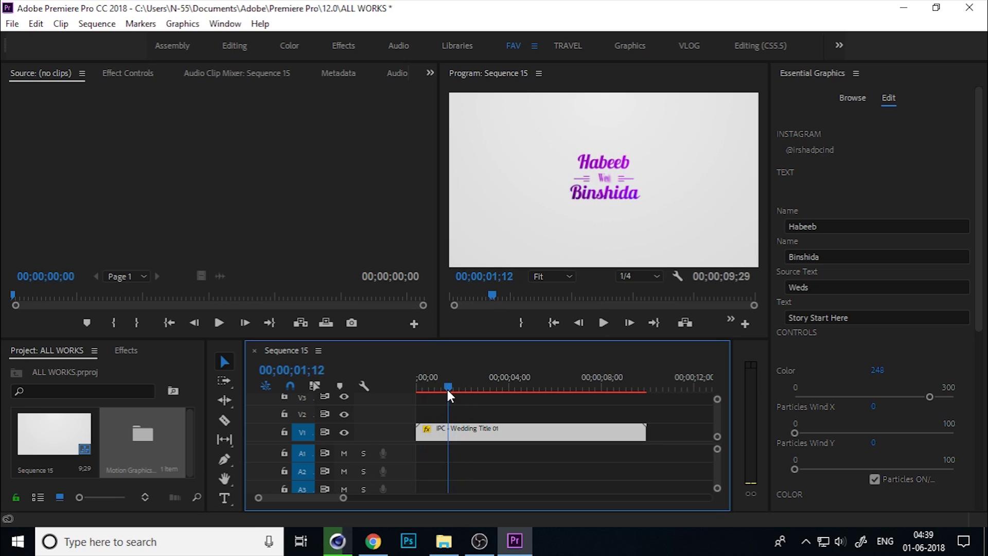
{"action": "mouse_move", "coordinate": [448, 390]}
{"action": "left_mouse_down"}
{"action": "mouse_move", "coordinate": [487, 398]}
{"action": "mouse_move", "coordinate": [464, 400]}
{"action": "left_mouse_up"}
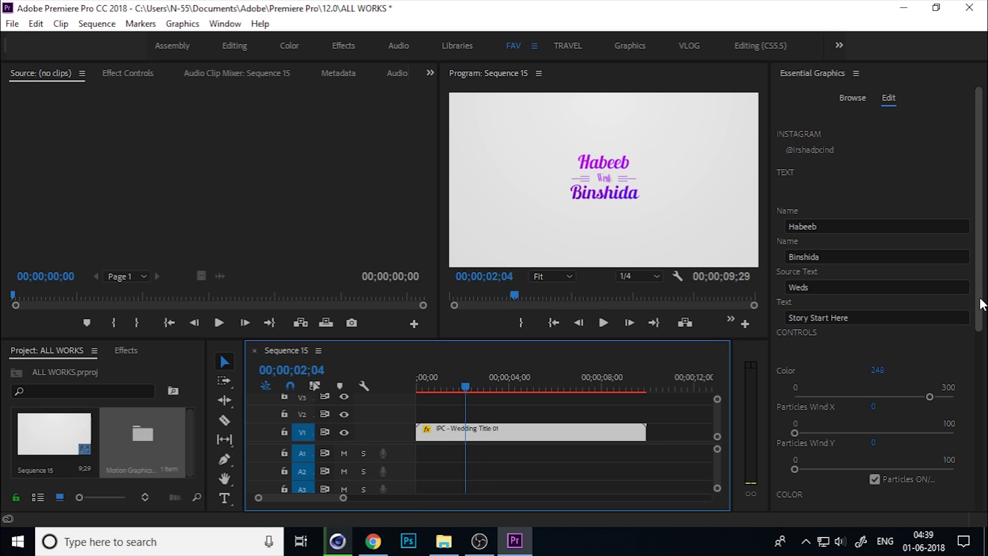
Set Particles Wind X to 51 and tick Particles ON.
{"action": "left_click_drag", "start_coordinate": [983, 304], "coordinate": [965, 392]}
{"action": "scroll", "coordinate": [963, 386], "scroll_direction": "down", "scroll_amount": 2}
{"action": "left_click_drag", "start_coordinate": [473, 387], "coordinate": [517, 387]}
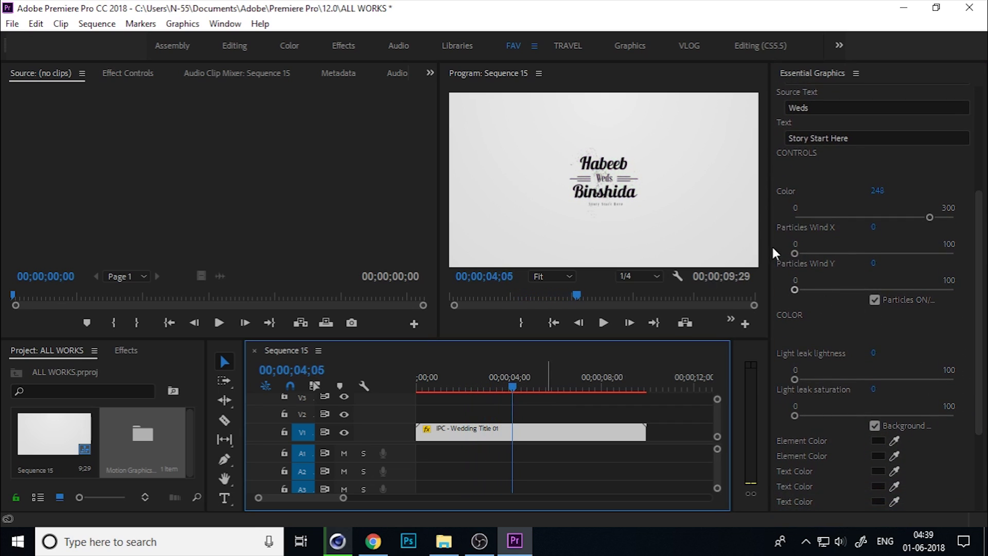
{"action": "left_click_drag", "start_coordinate": [804, 253], "coordinate": [876, 254]}
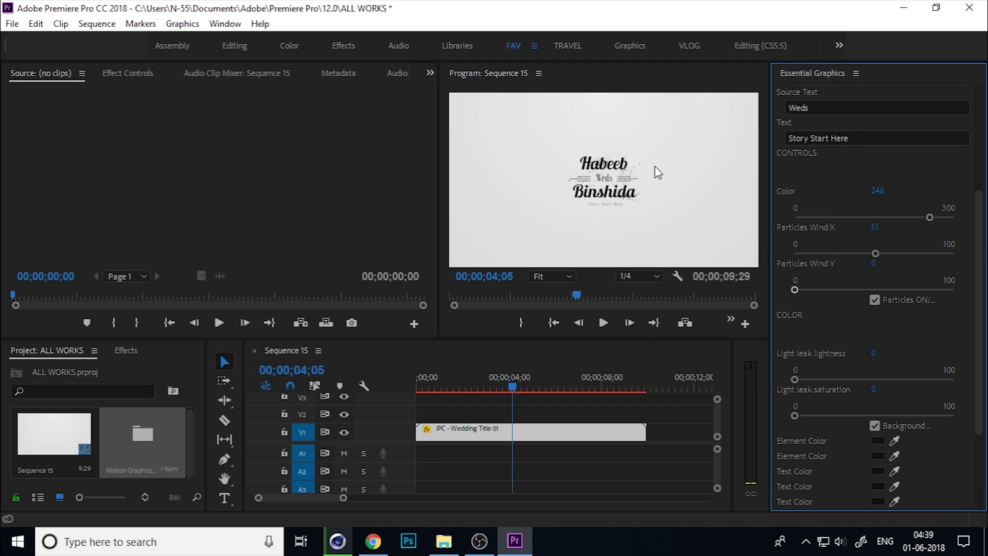
{"action": "left_click_drag", "start_coordinate": [980, 246], "coordinate": [983, 325]}
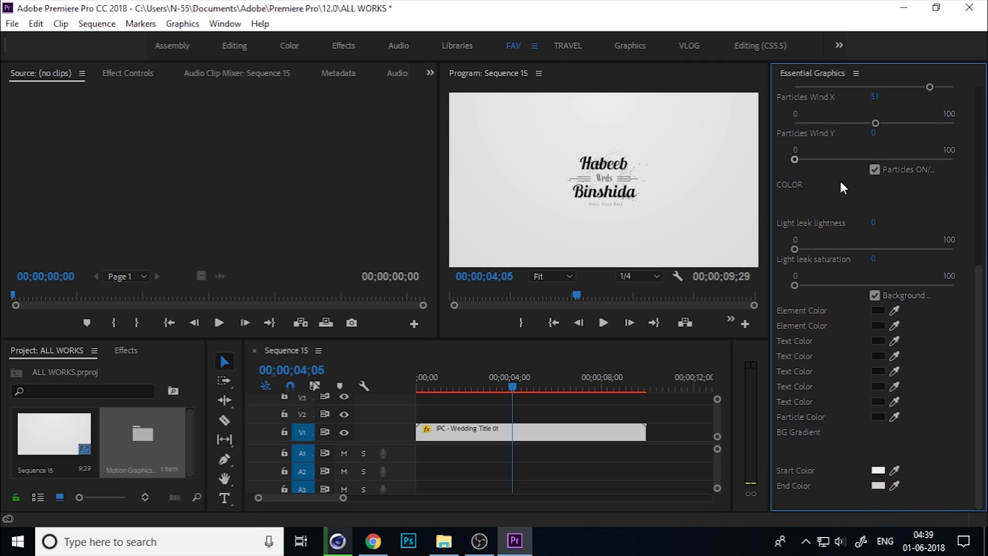
{"action": "left_click", "coordinate": [876, 170]}
Try the light leak lightness and saturation sliders, leaving saturation at 0.
{"action": "left_click_drag", "start_coordinate": [514, 380], "coordinate": [462, 390]}
{"action": "mouse_move", "coordinate": [799, 250]}
{"action": "left_mouse_down"}
{"action": "mouse_move", "coordinate": [894, 251]}
{"action": "mouse_move", "coordinate": [795, 252]}
{"action": "left_mouse_up"}
{"action": "left_click_drag", "start_coordinate": [795, 286], "coordinate": [806, 285]}
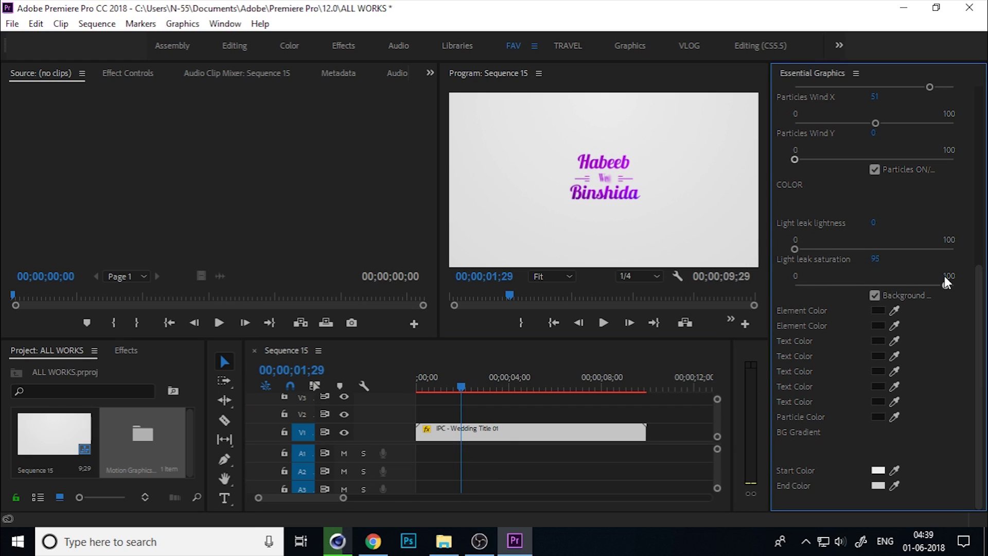
{"action": "left_click_drag", "start_coordinate": [797, 287], "coordinate": [776, 285]}
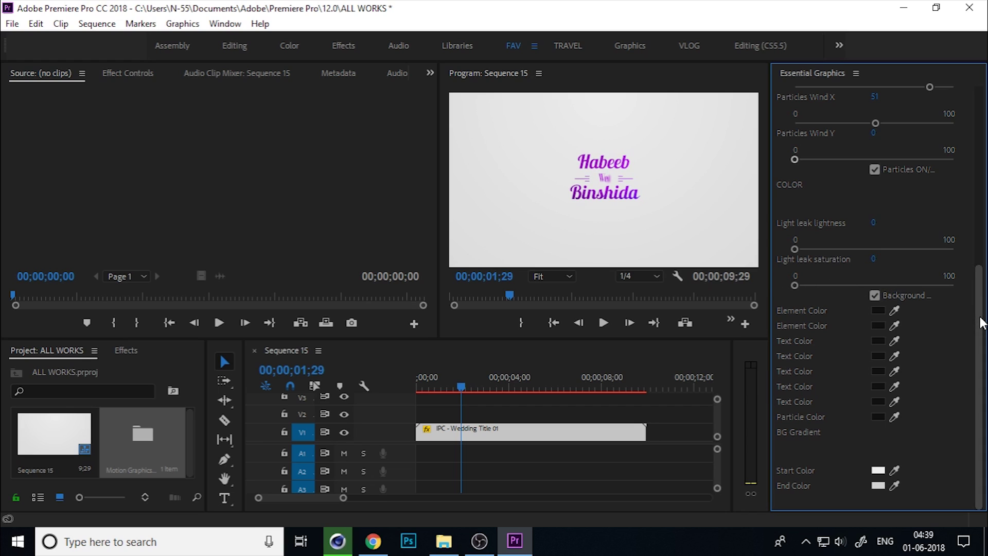
{"action": "left_click_drag", "start_coordinate": [460, 387], "coordinate": [530, 386]}
Pick a purple hue in the Color Picker for the first element colour.
{"action": "left_click", "coordinate": [878, 309]}
{"action": "left_click", "coordinate": [502, 375]}
{"action": "left_click_drag", "start_coordinate": [502, 375], "coordinate": [511, 379]}
{"action": "left_click", "coordinate": [535, 346]}
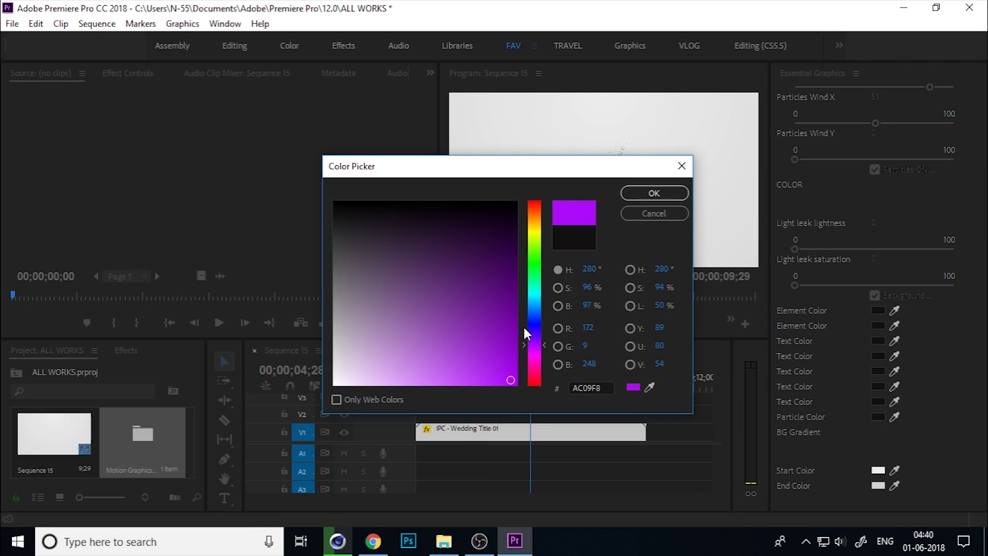
{"action": "left_click_drag", "start_coordinate": [516, 341], "coordinate": [471, 363]}
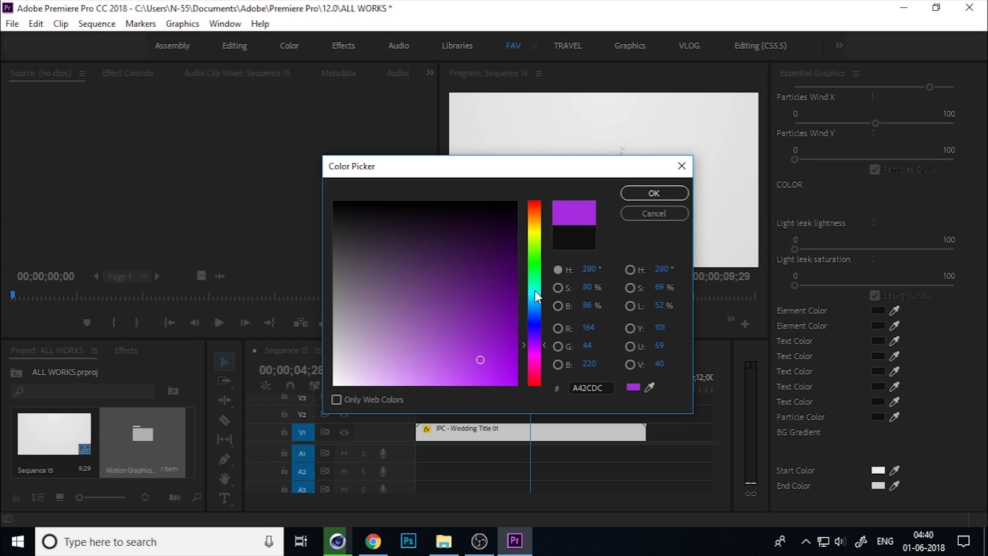
{"action": "left_click", "coordinate": [639, 193]}
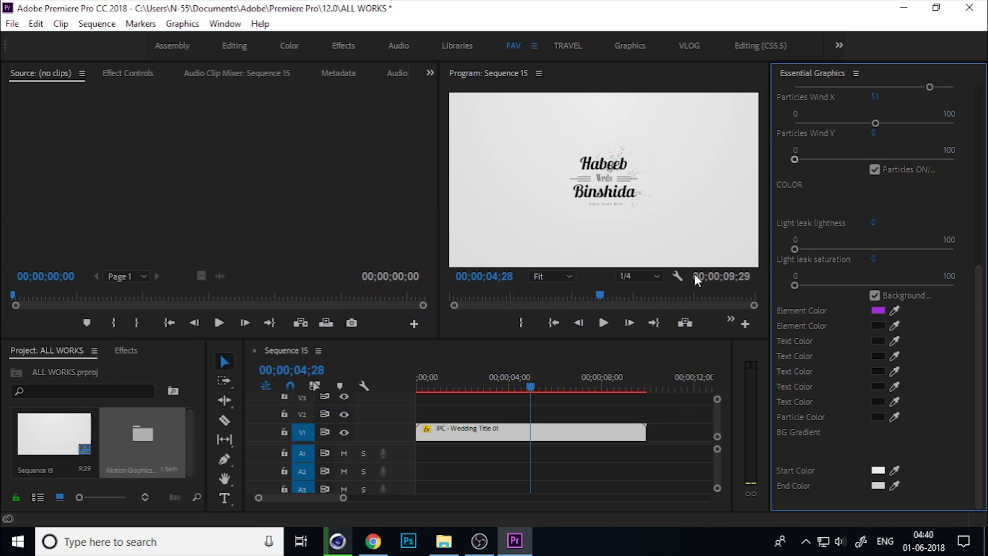
Sample purple into the second element colour and the first two text colours.
{"action": "left_click", "coordinate": [895, 325]}
{"action": "left_click", "coordinate": [882, 307]}
{"action": "left_click", "coordinate": [895, 341]}
{"action": "left_click", "coordinate": [878, 326]}
{"action": "left_click", "coordinate": [896, 355]}
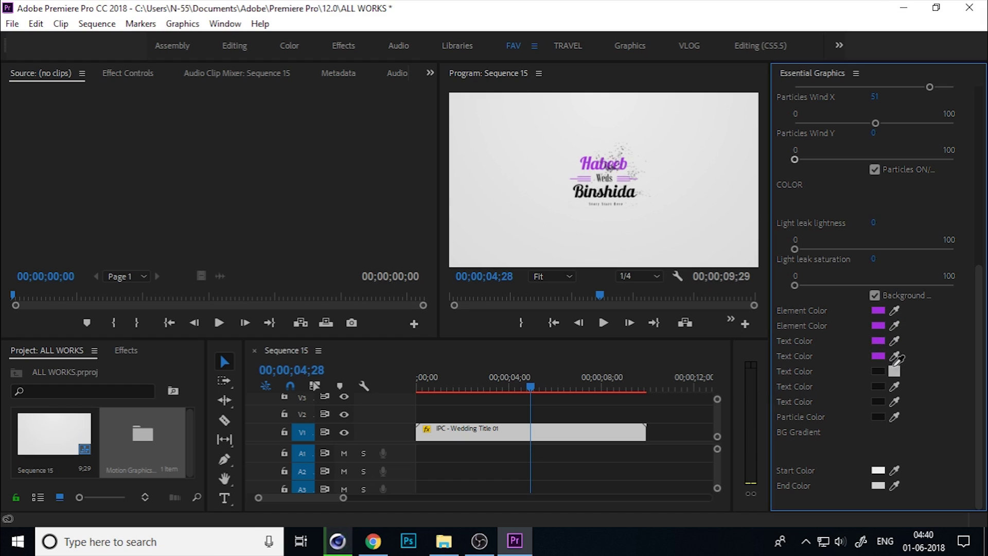
{"action": "left_click", "coordinate": [878, 340]}
Sample purple into the remaining text colours and the particle colour.
{"action": "left_click", "coordinate": [895, 386]}
{"action": "left_click", "coordinate": [882, 372]}
{"action": "left_click", "coordinate": [895, 401]}
{"action": "left_click", "coordinate": [882, 387]}
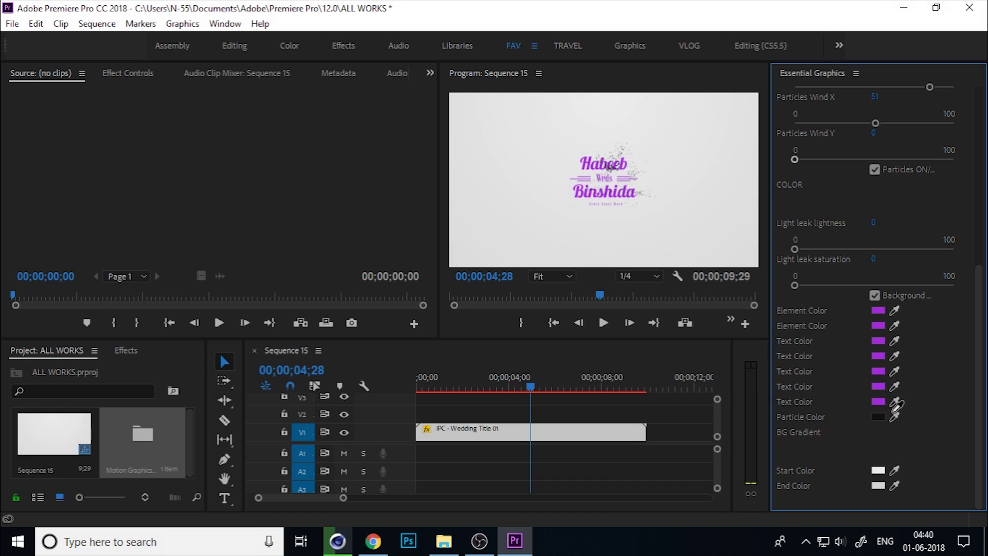
{"action": "left_click", "coordinate": [895, 416]}
{"action": "left_click", "coordinate": [878, 401]}
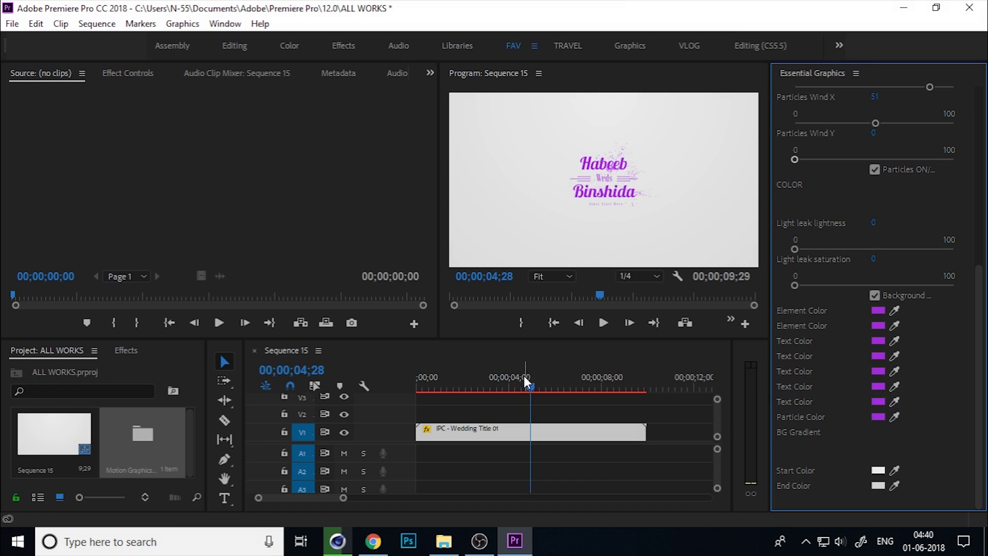
Scrub to 03;01, uncheck Background, and move the title clip from V1 to V2.
{"action": "left_click_drag", "start_coordinate": [524, 377], "coordinate": [562, 418]}
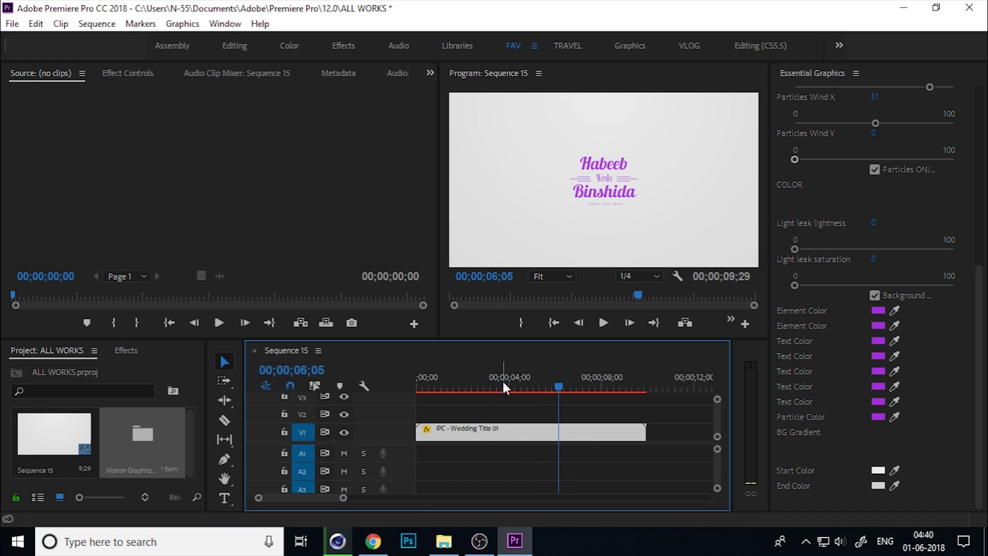
{"action": "left_click_drag", "start_coordinate": [503, 384], "coordinate": [487, 391]}
{"action": "left_click", "coordinate": [981, 427]}
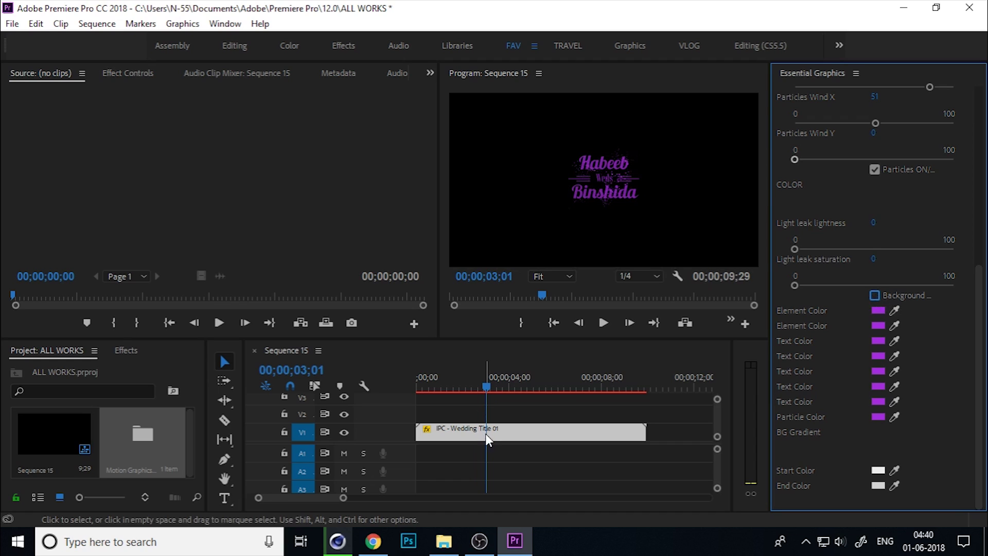
{"action": "left_click_drag", "start_coordinate": [486, 434], "coordinate": [484, 415]}
Drag adult-cafeteria-coffee-1058922.jpg from Downloads onto V1 and extend it to the title's length.
{"action": "left_click", "coordinate": [443, 542]}
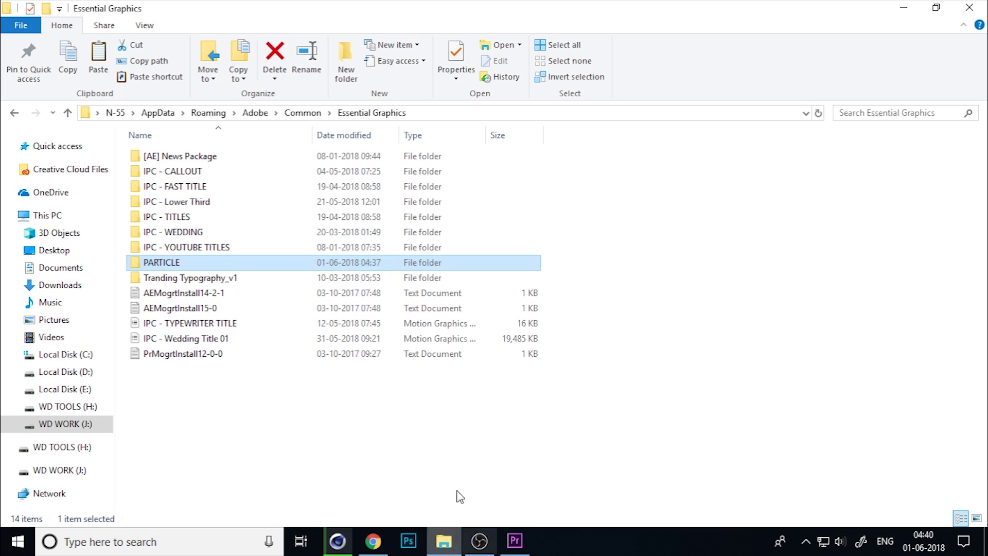
{"action": "left_click", "coordinate": [60, 286]}
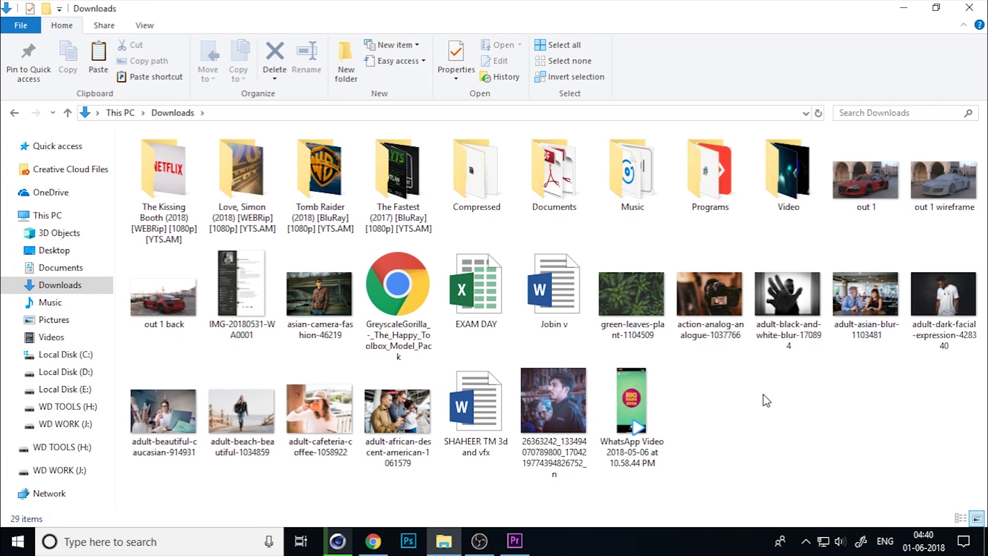
{"action": "left_click_drag", "start_coordinate": [634, 302], "coordinate": [242, 422]}
{"action": "left_click_drag", "start_coordinate": [330, 427], "coordinate": [541, 464]}
{"action": "left_click_drag", "start_coordinate": [447, 431], "coordinate": [427, 432]}
{"action": "left_click_drag", "start_coordinate": [525, 428], "coordinate": [641, 428]}
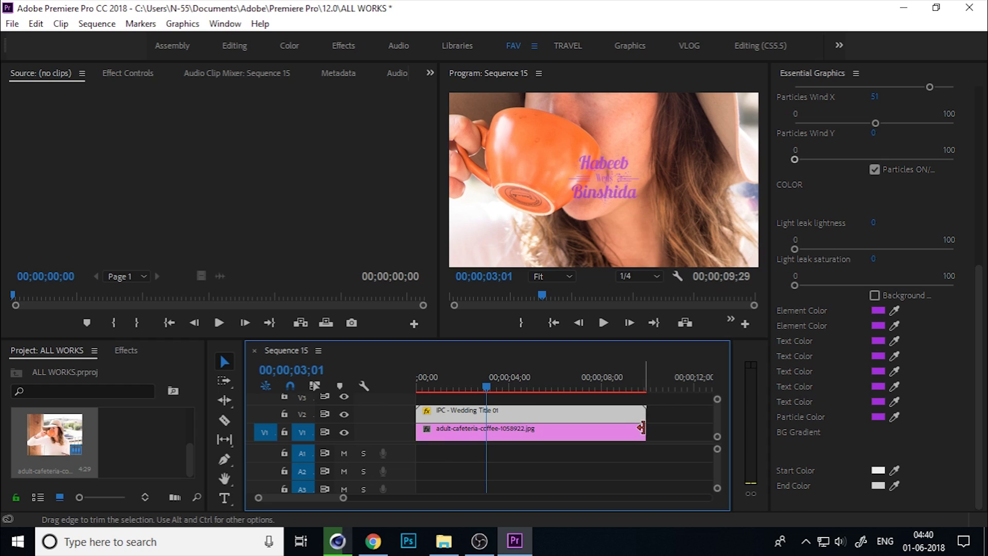
Shrink the coffee photo clip's Motion Scale to 48 and lower its Opacity to 15%.
{"action": "left_click", "coordinate": [603, 434]}
{"action": "left_click", "coordinate": [123, 75]}
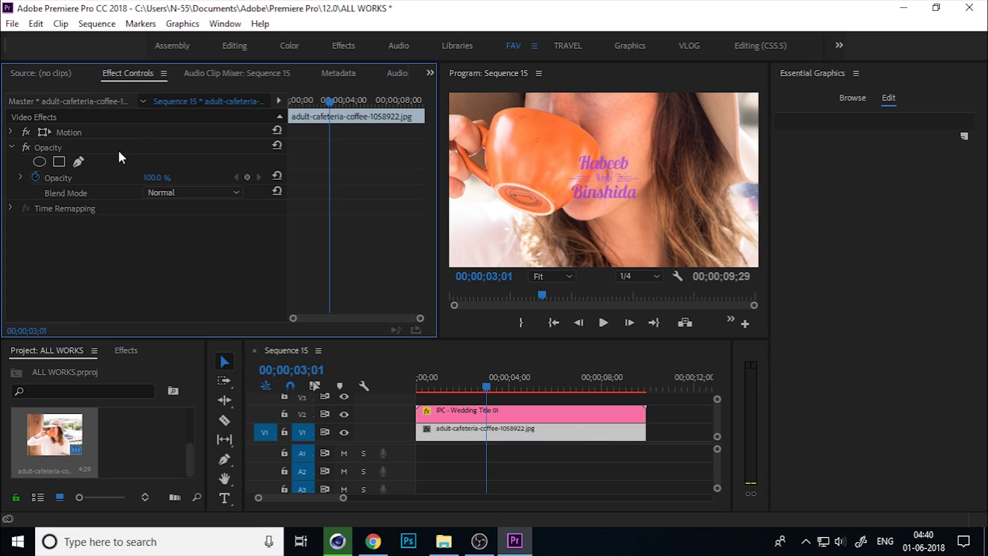
{"action": "left_click", "coordinate": [11, 131]}
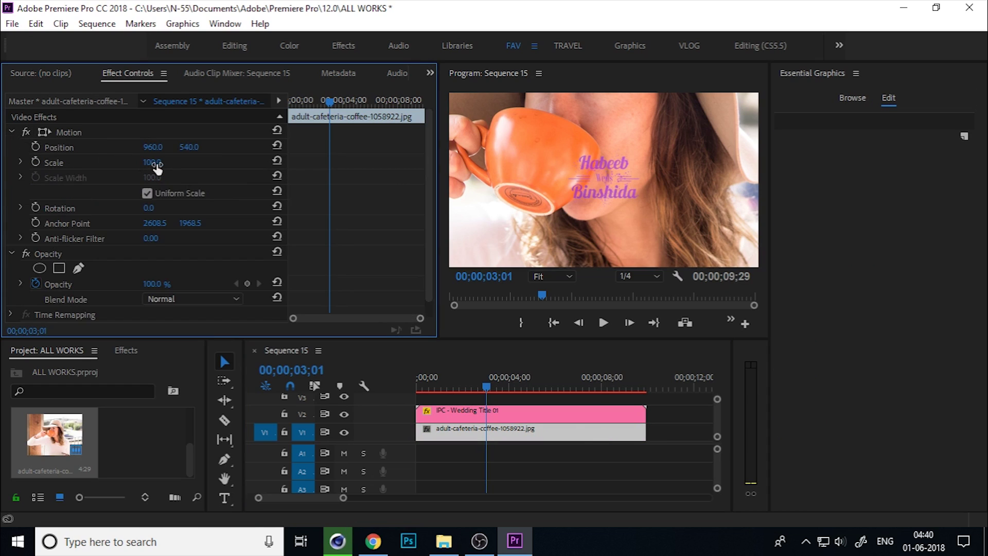
{"action": "left_click_drag", "start_coordinate": [154, 164], "coordinate": [128, 164]}
{"action": "left_click", "coordinate": [11, 129]}
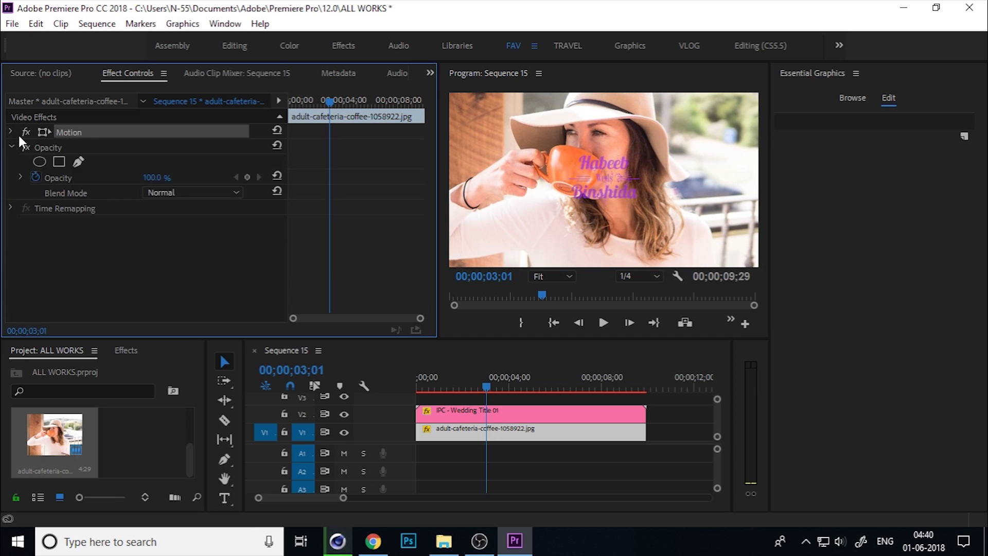
{"action": "left_click", "coordinate": [154, 178]}
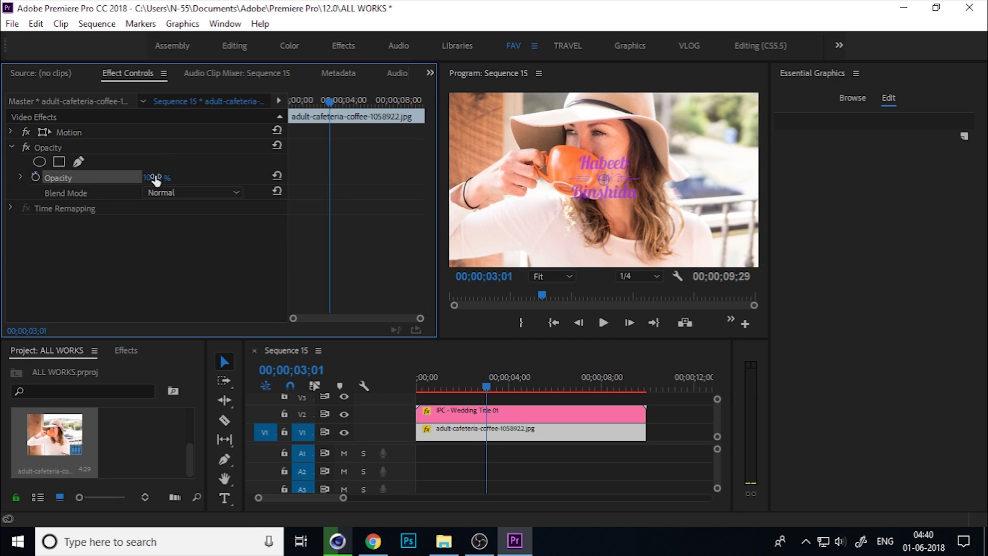
{"action": "mouse_move", "coordinate": [154, 178]}
{"action": "left_mouse_down"}
{"action": "mouse_move", "coordinate": [109, 178]}
{"action": "mouse_move", "coordinate": [165, 178]}
{"action": "left_mouse_up"}
Set the wedding title's Particle Color to white.
{"action": "left_click", "coordinate": [512, 415]}
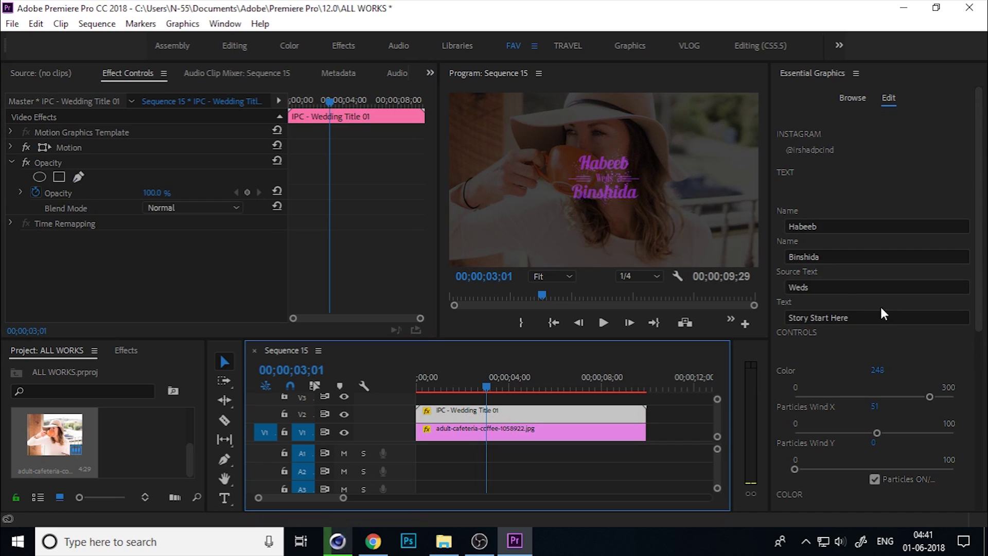
{"action": "left_click_drag", "start_coordinate": [978, 315], "coordinate": [972, 476]}
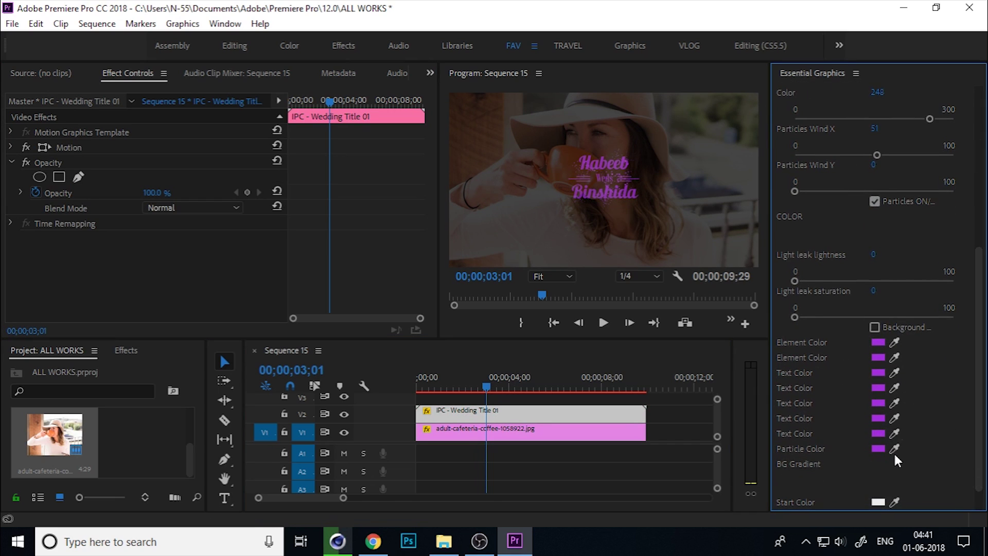
{"action": "left_click", "coordinate": [879, 447]}
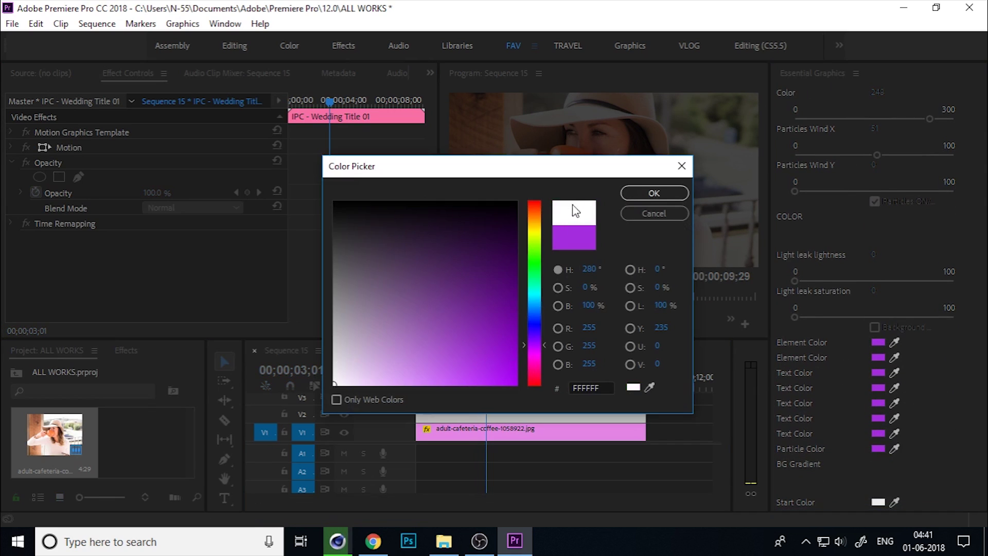
{"action": "left_click", "coordinate": [637, 195]}
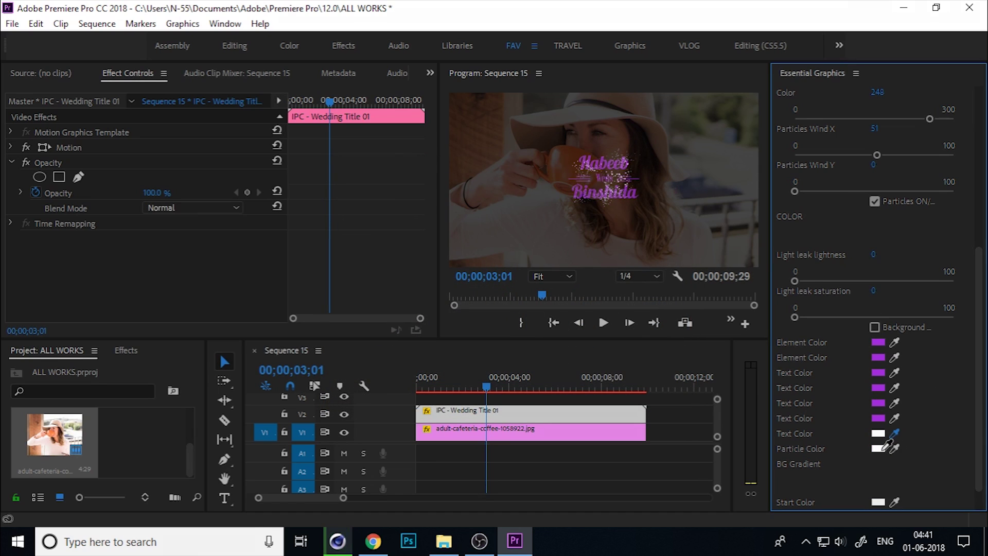
Make every Text Color white, including the Binshida and Habeeb lines.
{"action": "left_click", "coordinate": [895, 418]}
{"action": "left_click", "coordinate": [884, 432]}
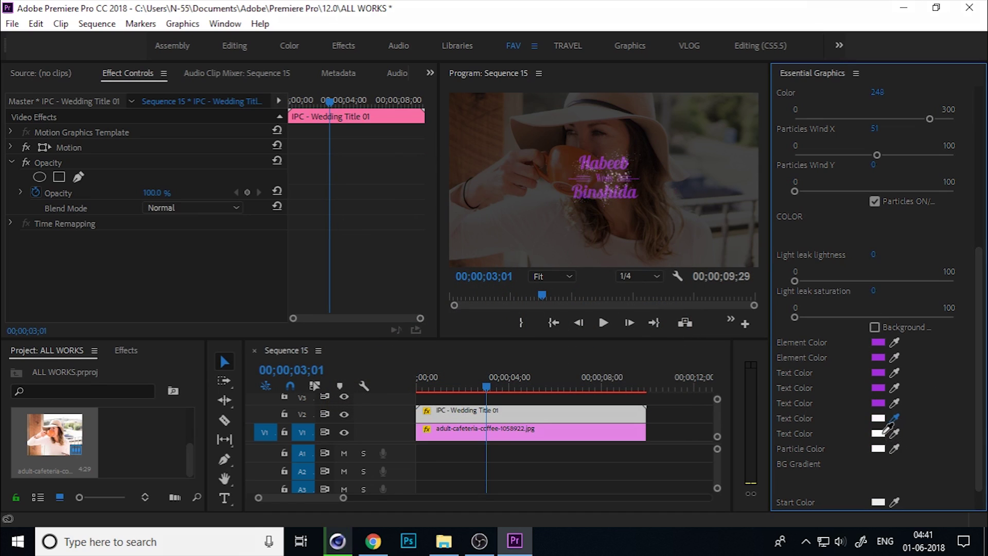
{"action": "left_click", "coordinate": [897, 403]}
{"action": "left_click", "coordinate": [881, 416]}
{"action": "left_click", "coordinate": [879, 404]}
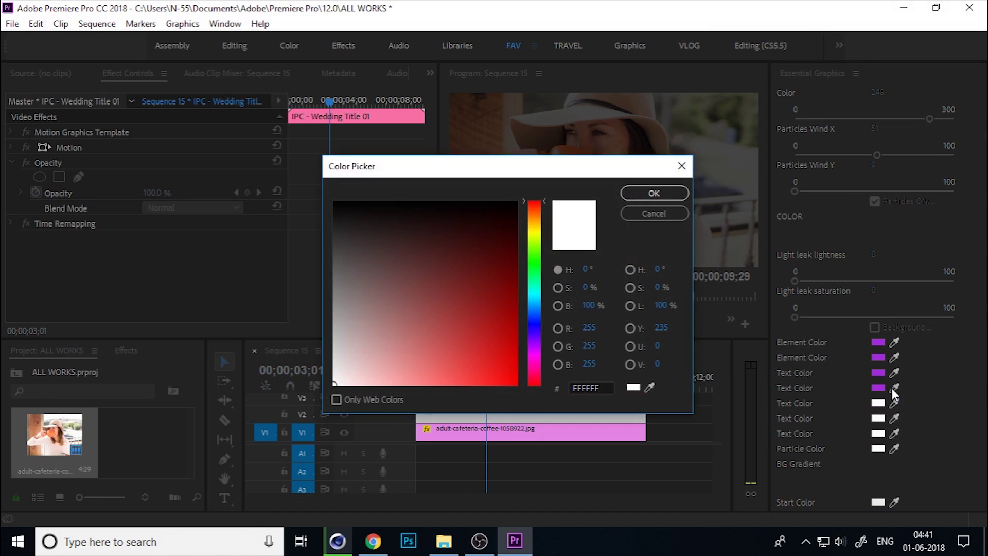
{"action": "left_click", "coordinate": [650, 191]}
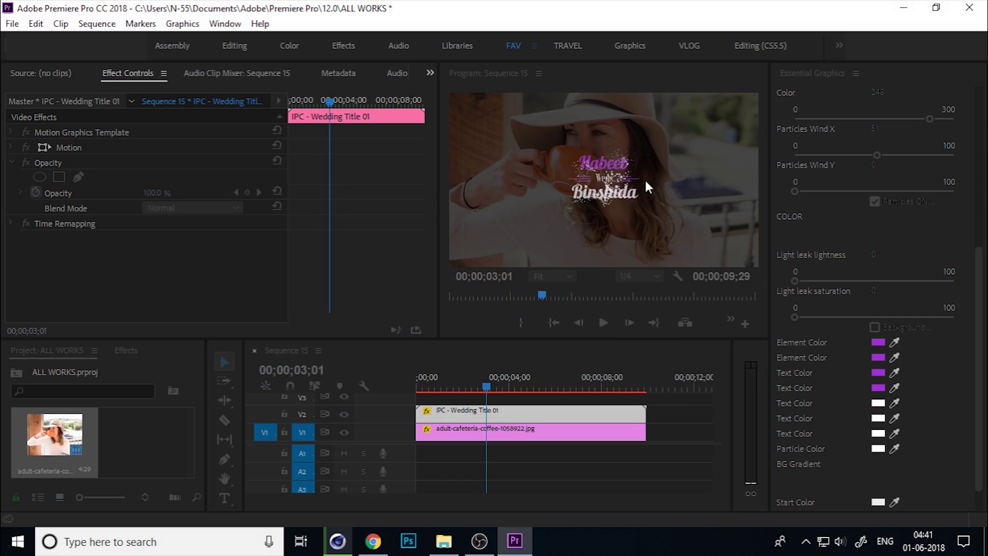
{"action": "left_click", "coordinate": [894, 388]}
{"action": "left_click", "coordinate": [886, 400]}
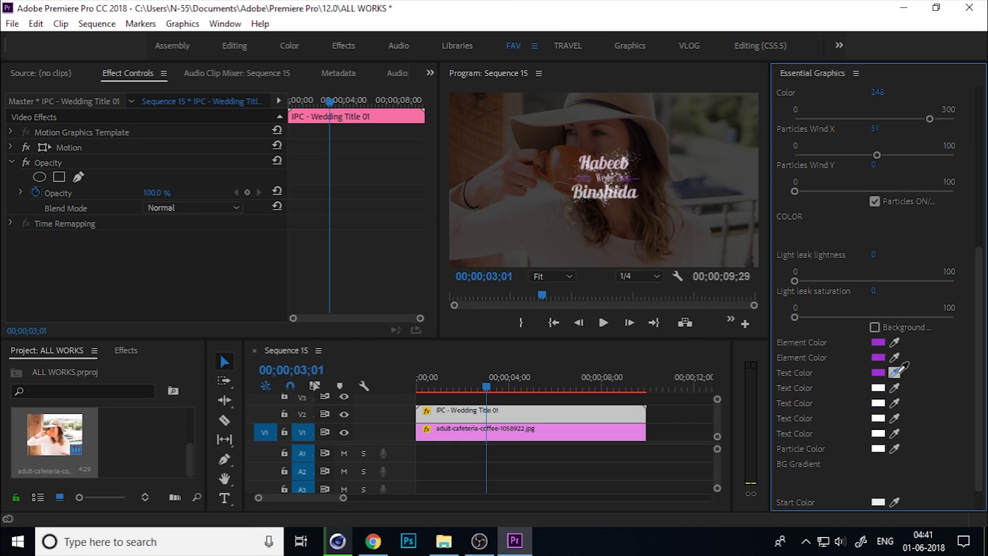
{"action": "left_click", "coordinate": [887, 386]}
{"action": "left_click", "coordinate": [896, 355]}
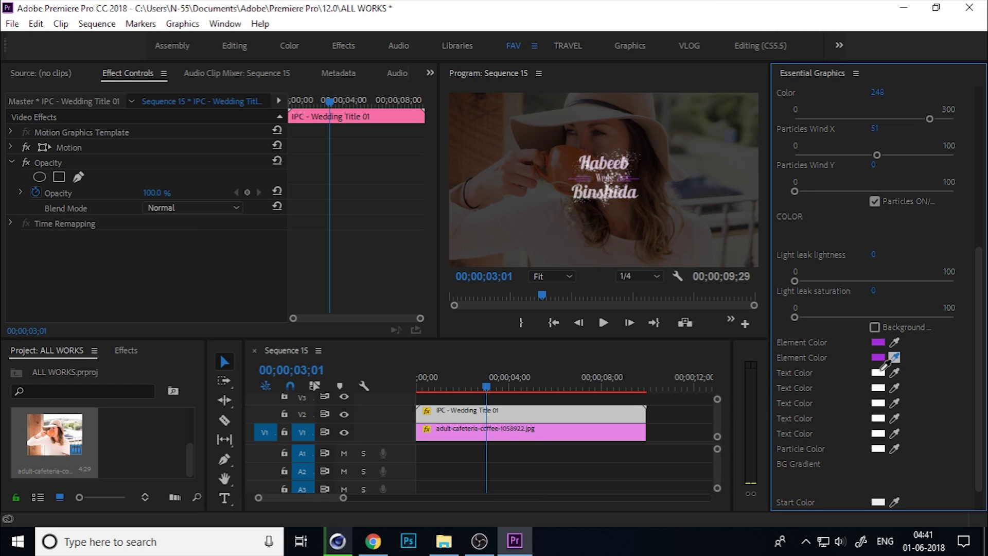
Make both Element Colors of the wedding title white.
{"action": "left_click", "coordinate": [884, 369]}
{"action": "left_click", "coordinate": [894, 343]}
{"action": "left_click", "coordinate": [892, 343]}
{"action": "left_click", "coordinate": [880, 359]}
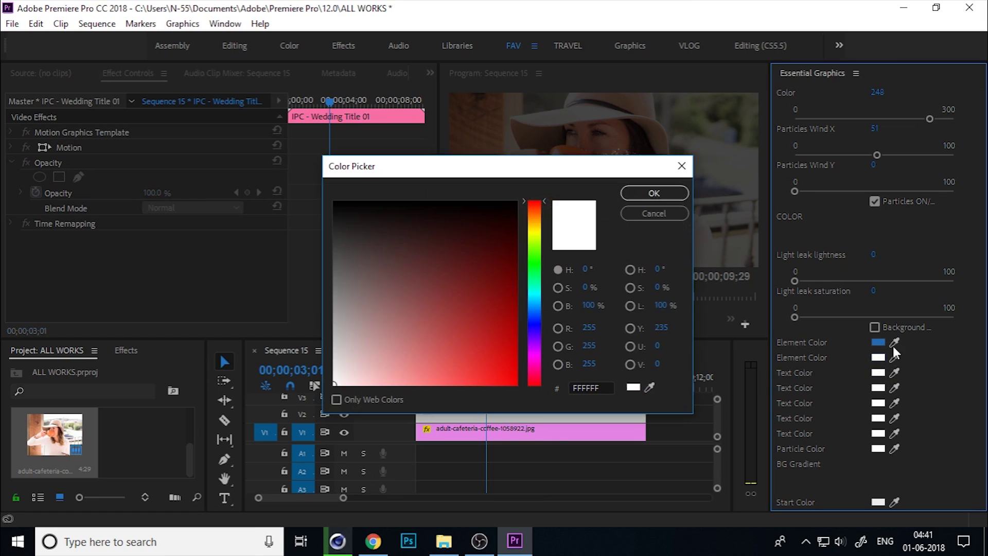
{"action": "left_click", "coordinate": [651, 191]}
{"action": "left_click", "coordinate": [879, 343]}
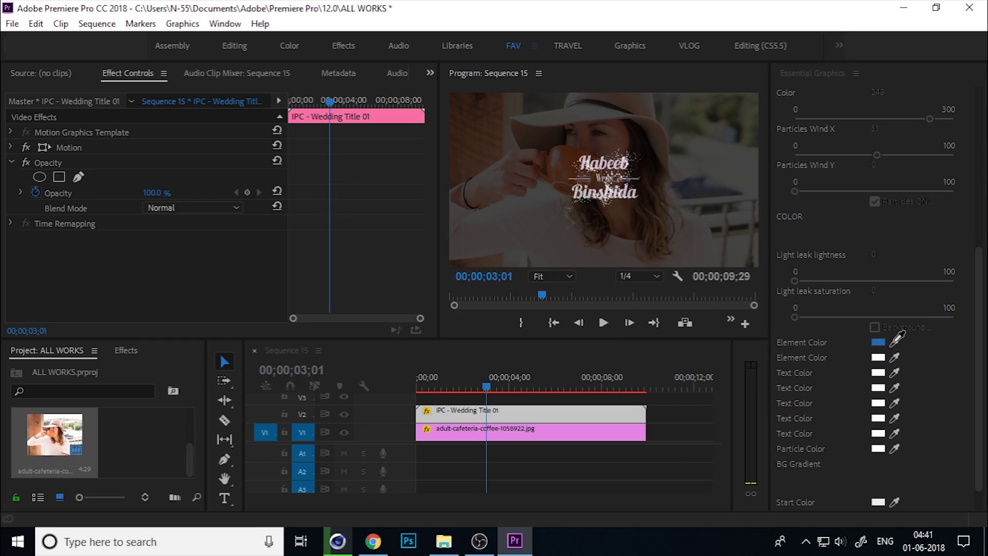
{"action": "left_click", "coordinate": [872, 359]}
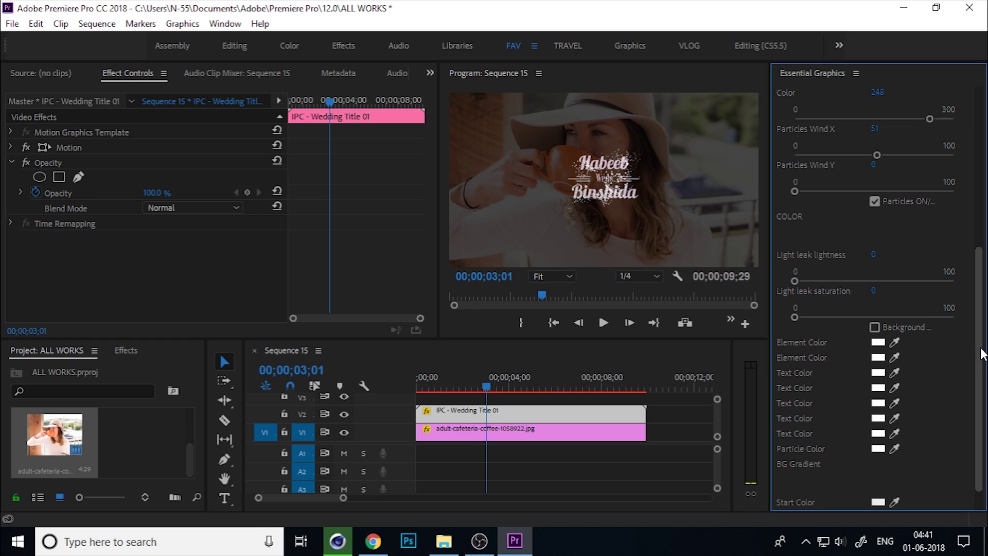
Set the background gradient's Start Color to dark grey 2A2A2A.
{"action": "left_click_drag", "start_coordinate": [980, 348], "coordinate": [975, 372]}
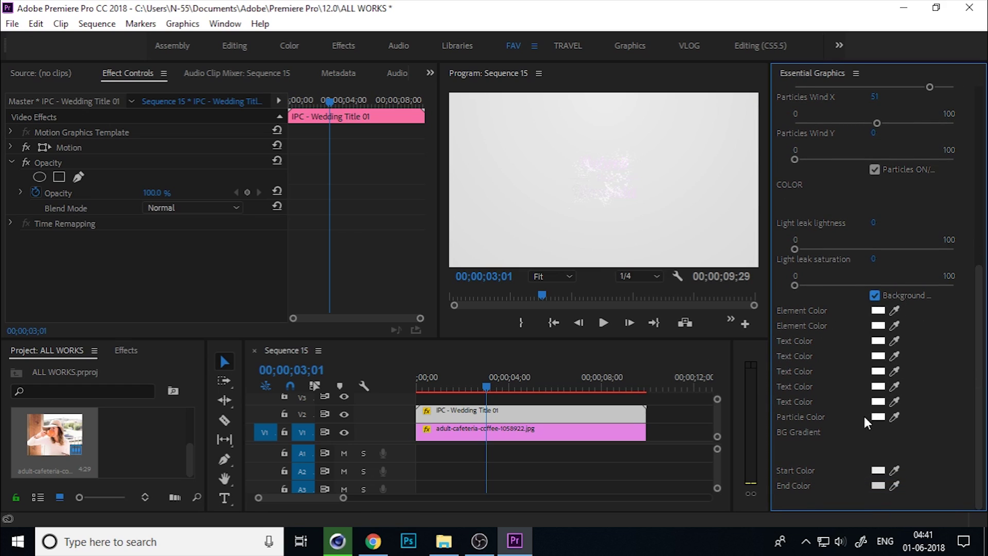
{"action": "left_click", "coordinate": [877, 471]}
{"action": "left_click_drag", "start_coordinate": [509, 309], "coordinate": [328, 231]}
{"action": "left_click", "coordinate": [633, 195]}
Set the gradient End Color to near-black 0D0D0D and verify it.
{"action": "left_click", "coordinate": [878, 486]}
{"action": "left_click_drag", "start_coordinate": [422, 285], "coordinate": [311, 210]}
{"action": "left_click", "coordinate": [633, 191]}
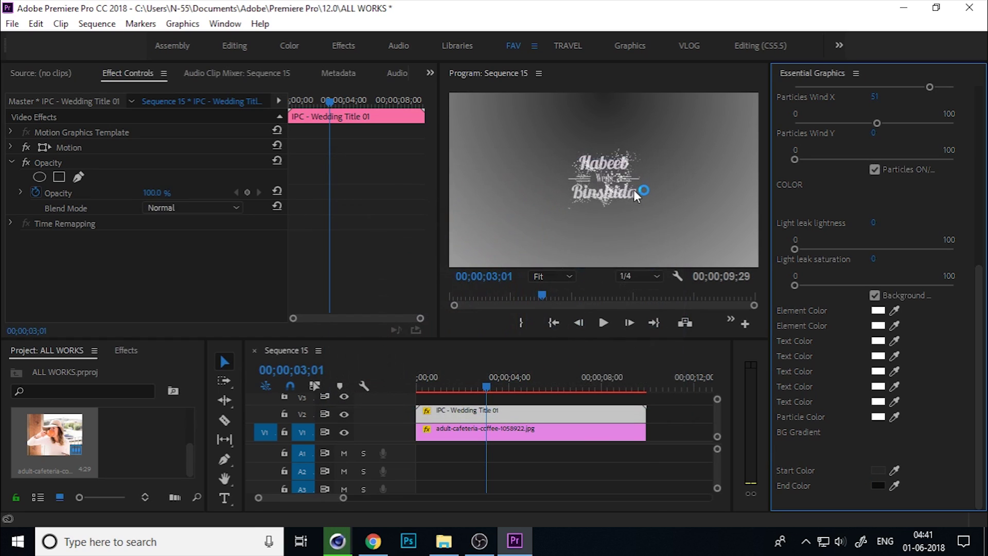
{"action": "left_click", "coordinate": [878, 484]}
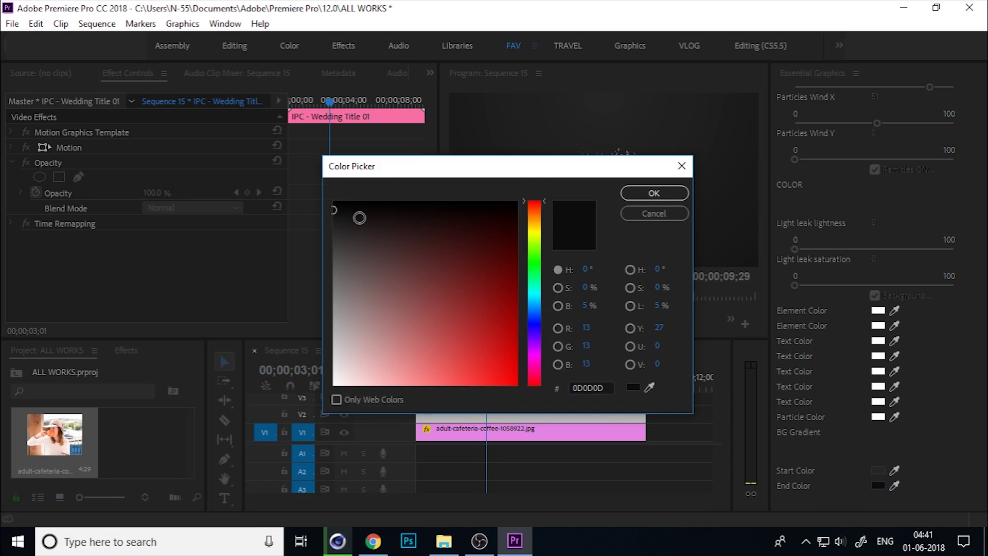
{"action": "left_click", "coordinate": [633, 191]}
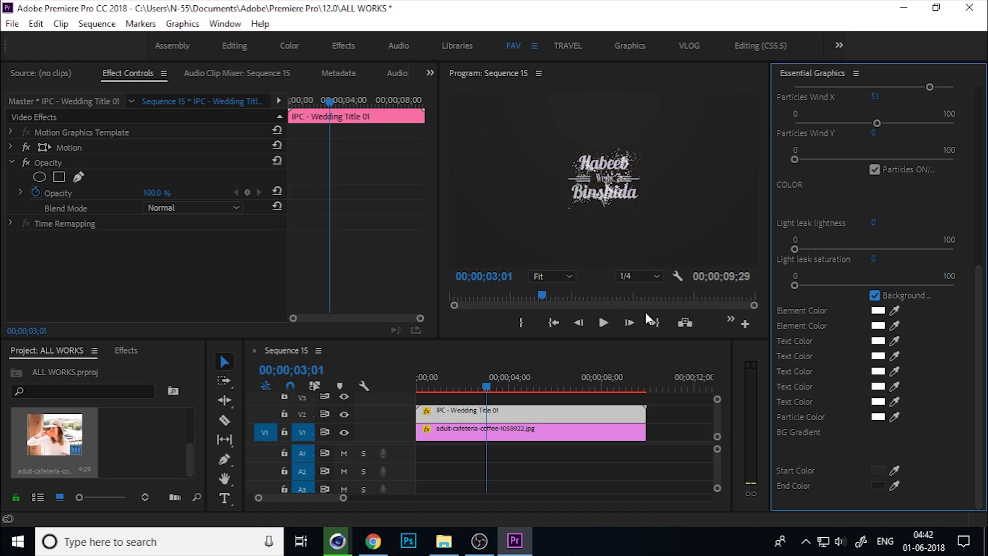
Play the particle title from mid-animation, stop at about 06;02, and scroll Essential Graphics to the top.
{"action": "left_click_drag", "start_coordinate": [487, 391], "coordinate": [399, 411]}
{"action": "key", "text": "space"}
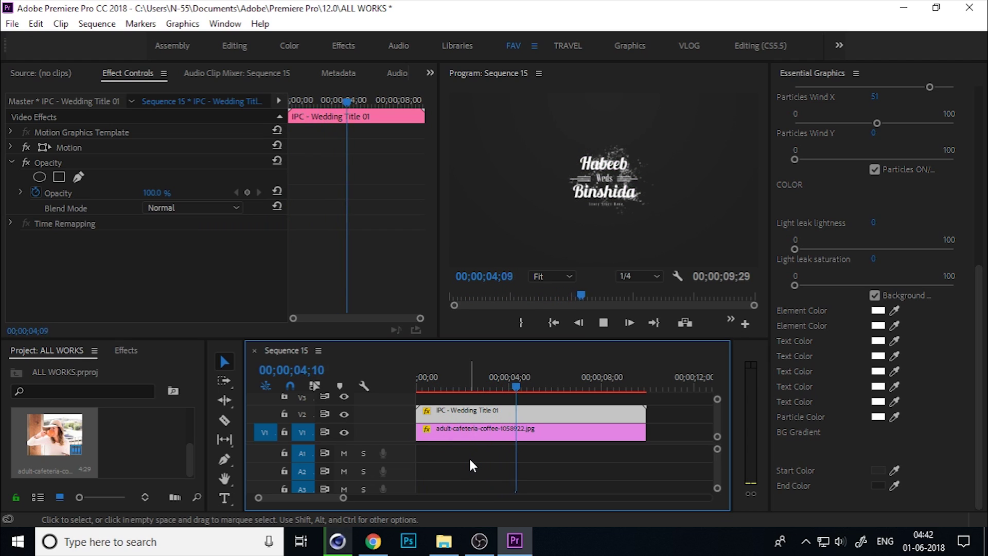
{"action": "key", "text": "space"}
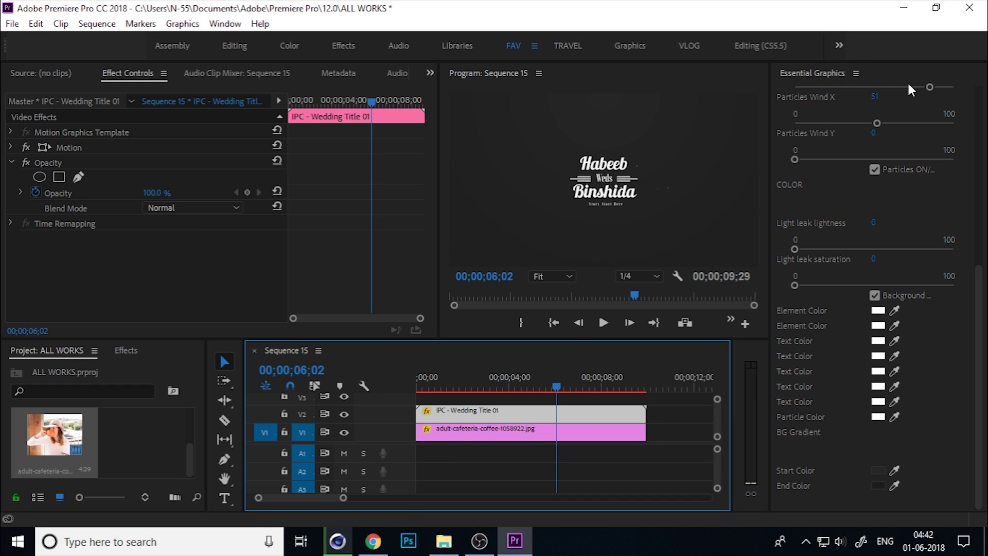
{"action": "left_click", "coordinate": [978, 250]}
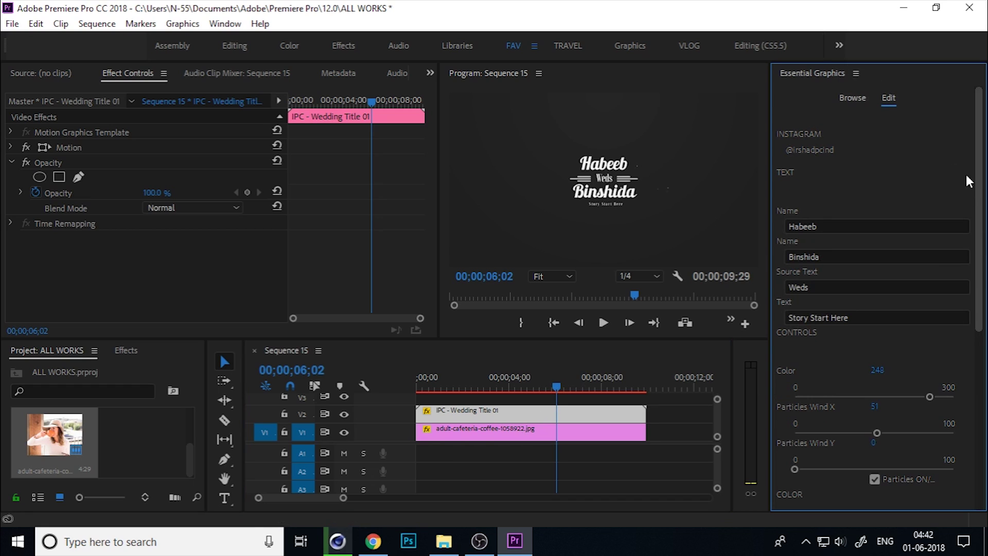
Place the IPC - Wedding Title 03 template on V2 right after Title 01 and move the playhead onto it.
{"action": "left_click", "coordinate": [854, 100]}
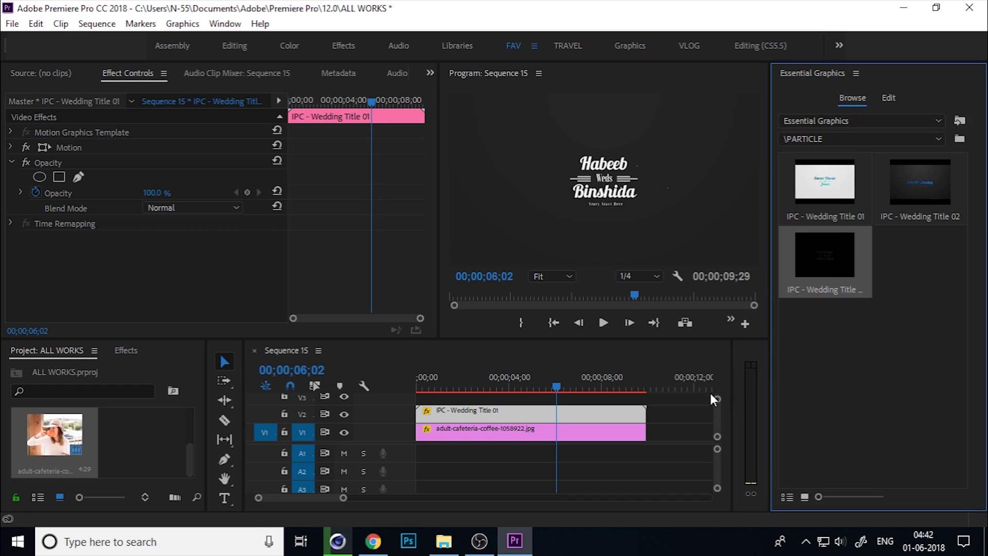
{"action": "left_click_drag", "start_coordinate": [710, 401], "coordinate": [653, 375]}
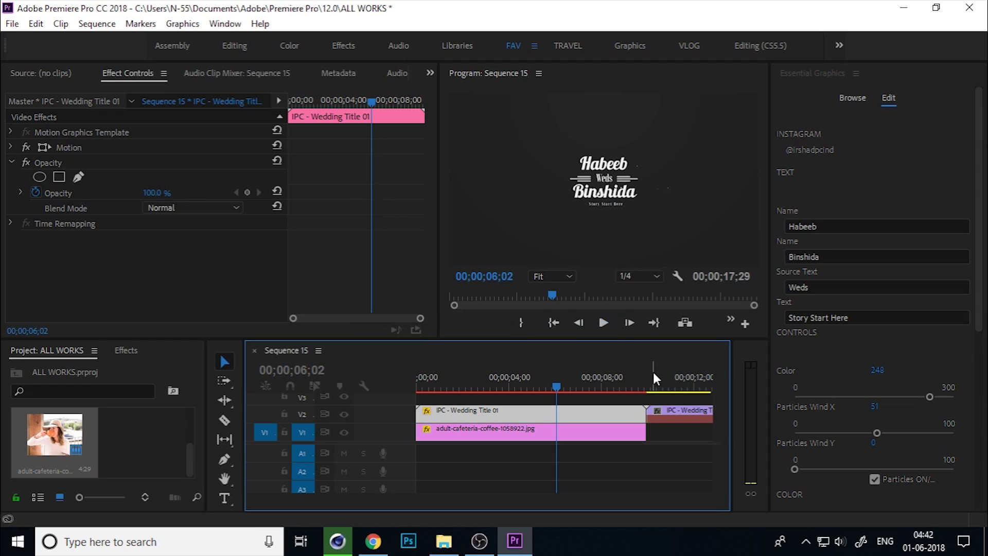
{"action": "left_click_drag", "start_coordinate": [654, 373], "coordinate": [533, 411]}
Set Wedding Title 03's text colour to white FFFFFF and its Text Scale to 181.
{"action": "left_click", "coordinate": [533, 411]}
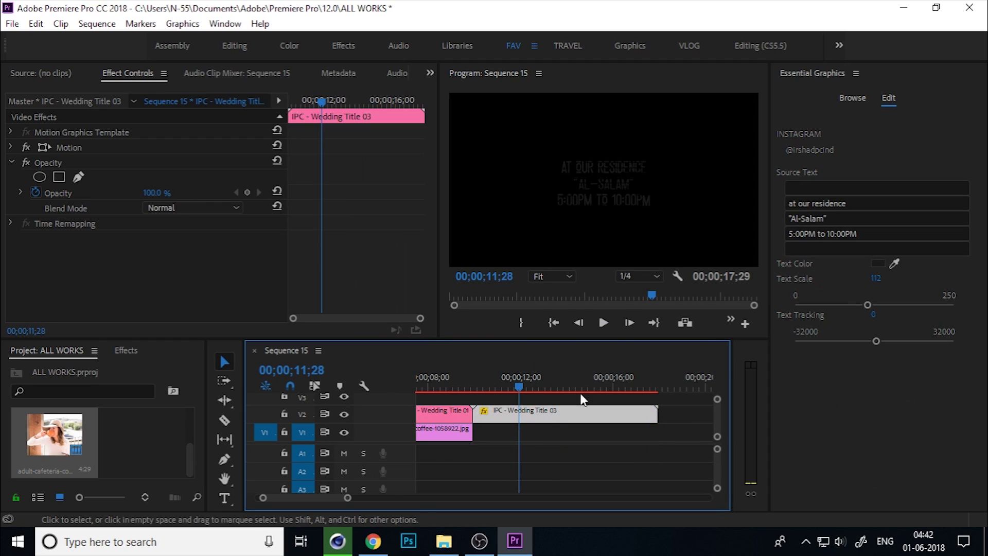
{"action": "left_click", "coordinate": [881, 264]}
{"action": "left_click", "coordinate": [335, 383]}
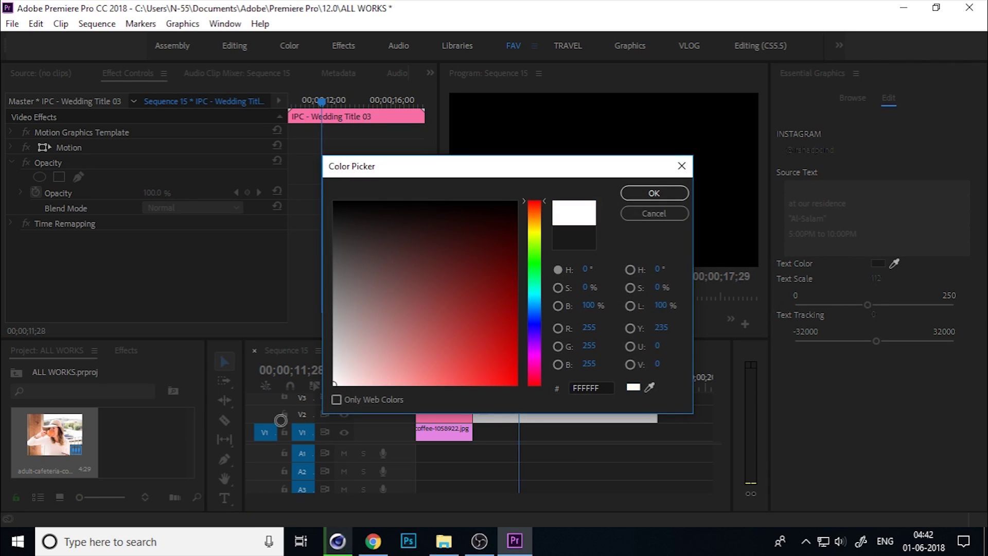
{"action": "left_click", "coordinate": [654, 193]}
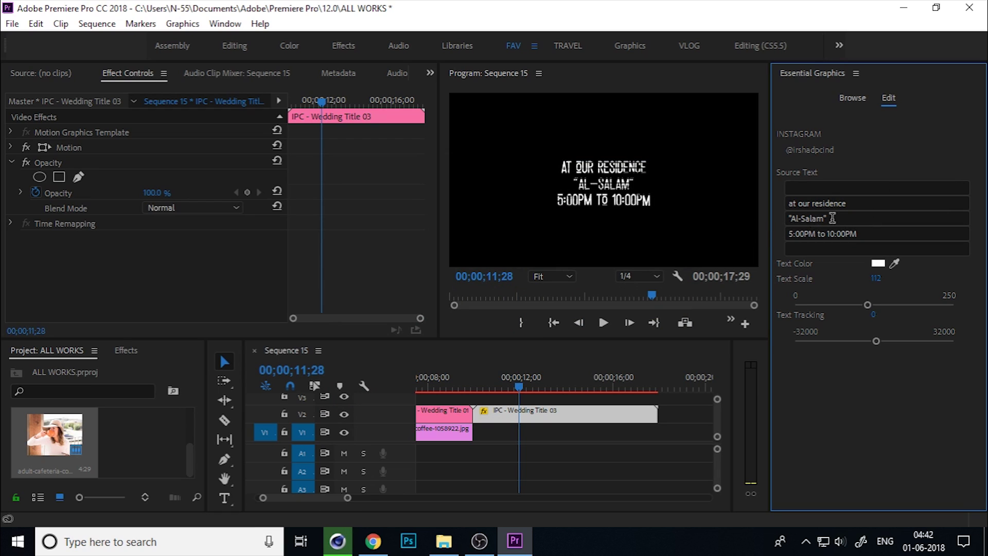
{"action": "left_click_drag", "start_coordinate": [869, 305], "coordinate": [910, 307]}
{"action": "mouse_move", "coordinate": [876, 341]}
{"action": "left_mouse_down"}
{"action": "mouse_move", "coordinate": [899, 348]}
{"action": "mouse_move", "coordinate": [877, 354]}
{"action": "left_mouse_up"}
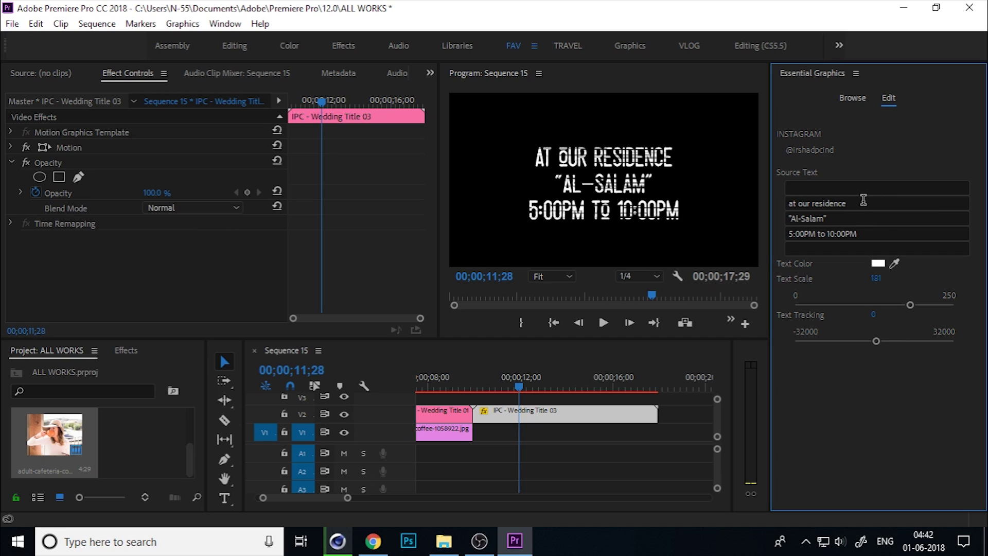
Replace the first three text lines with 'Welcome', 'To' and 'Our Wedding'.
{"action": "left_click_drag", "start_coordinate": [859, 203], "coordinate": [767, 205]}
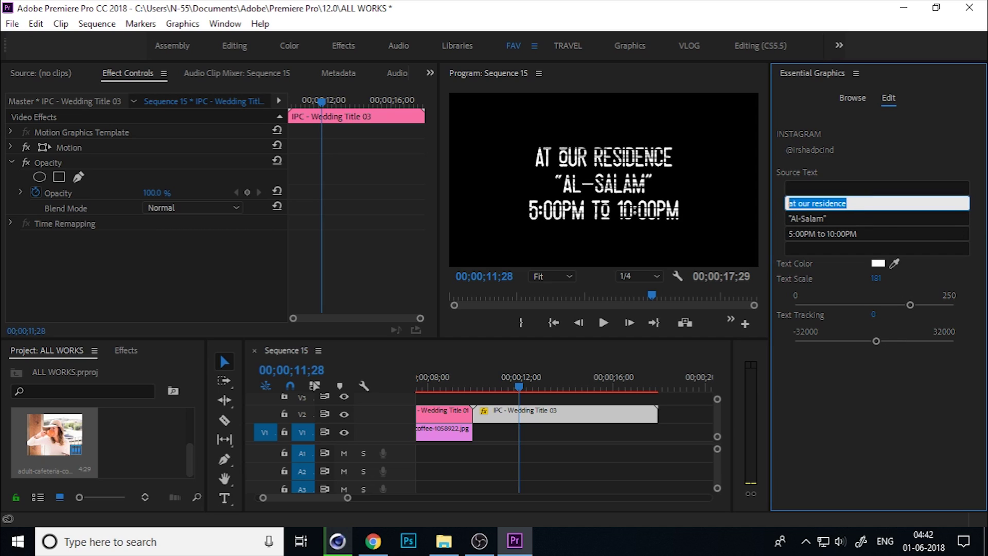
{"action": "type", "text": "W"}
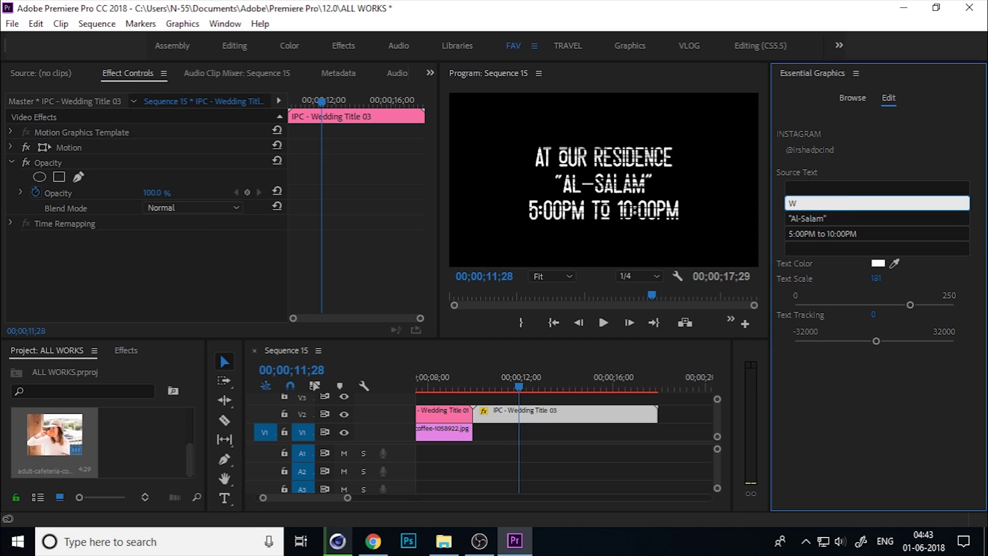
{"action": "type", "text": "Welcome"}
{"action": "left_click", "coordinate": [844, 217]}
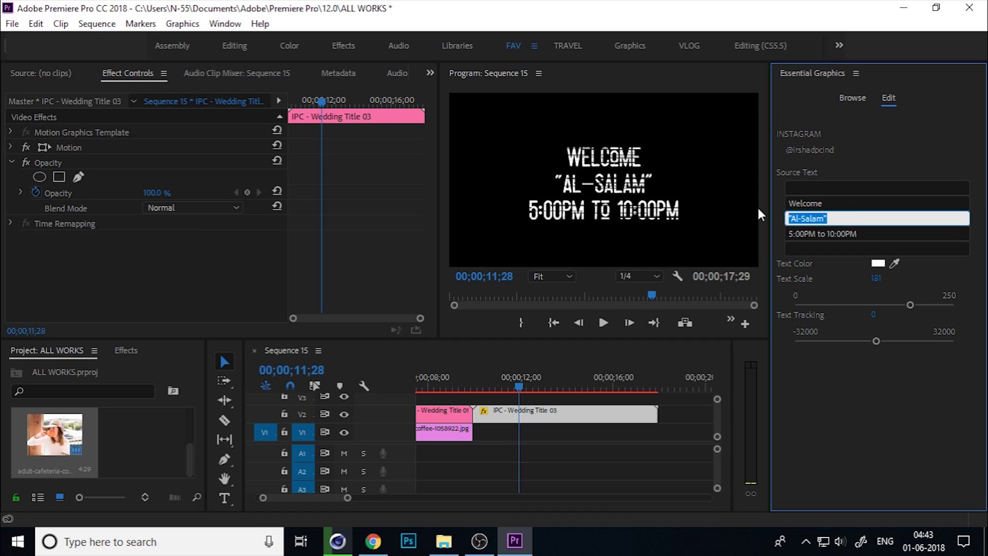
{"action": "type", "text": "To"}
{"action": "key", "text": "Tab"}
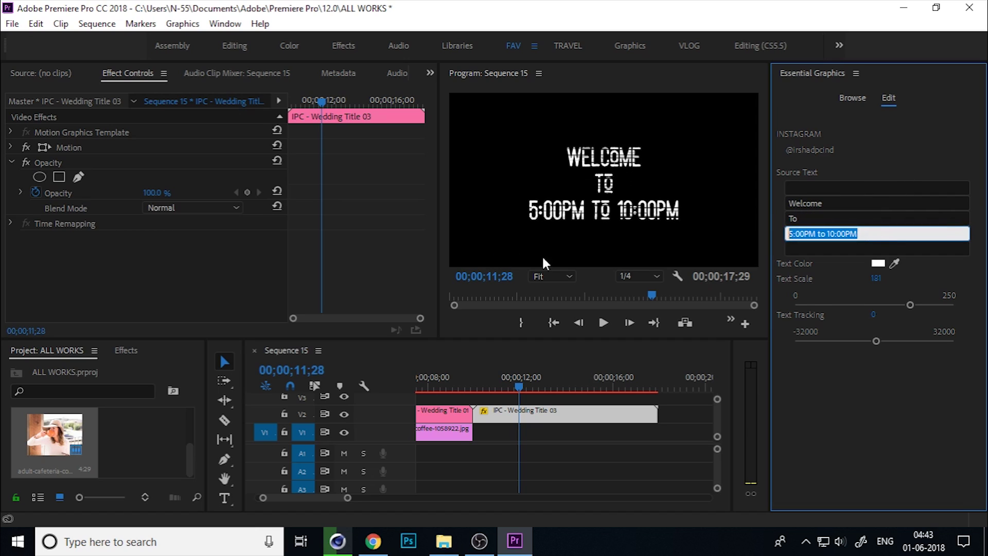
{"action": "type", "text": "Our"}
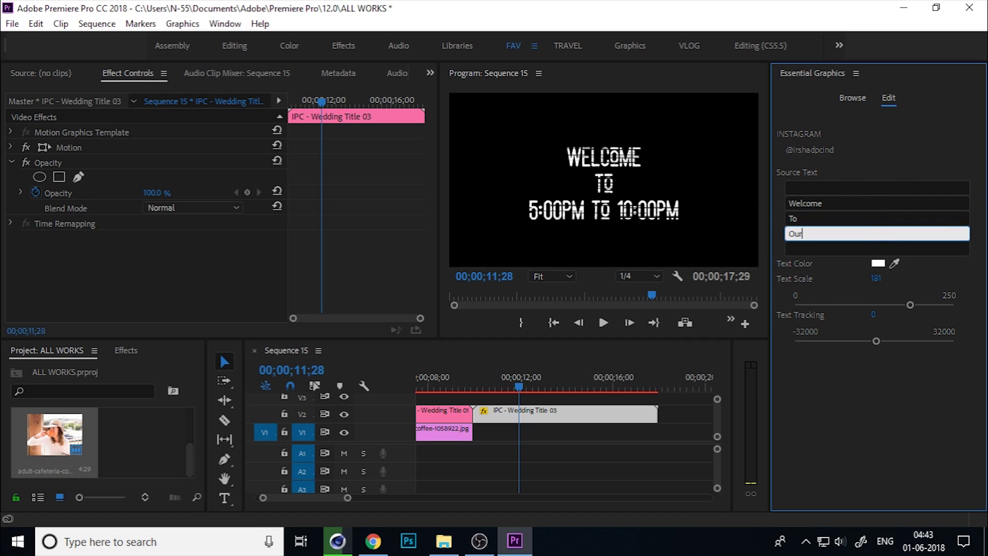
{"action": "type", "text": " Wedding"}
Fill the empty lines with 'Event' and 'Warm' to complete the title wording.
{"action": "left_click", "coordinate": [818, 247]}
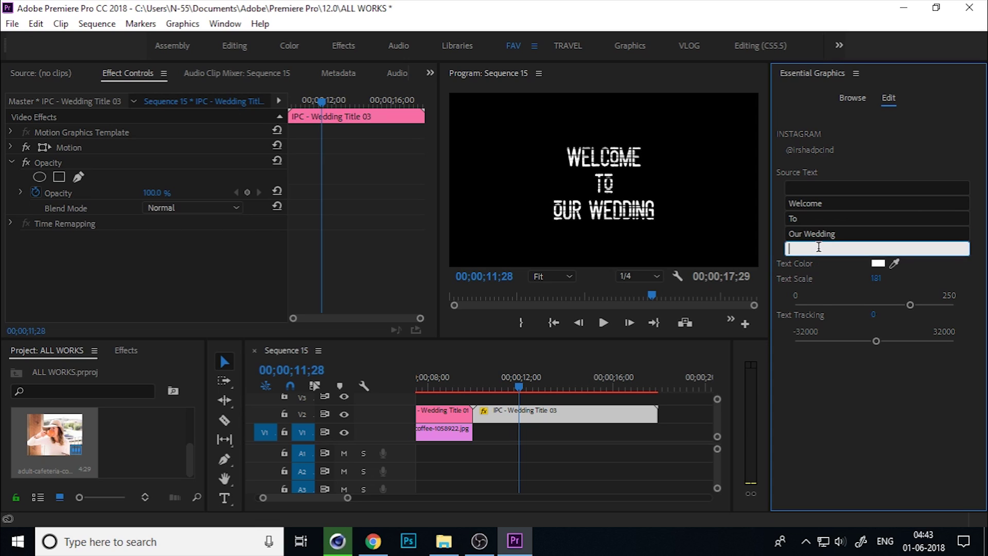
{"action": "left_click", "coordinate": [806, 218]}
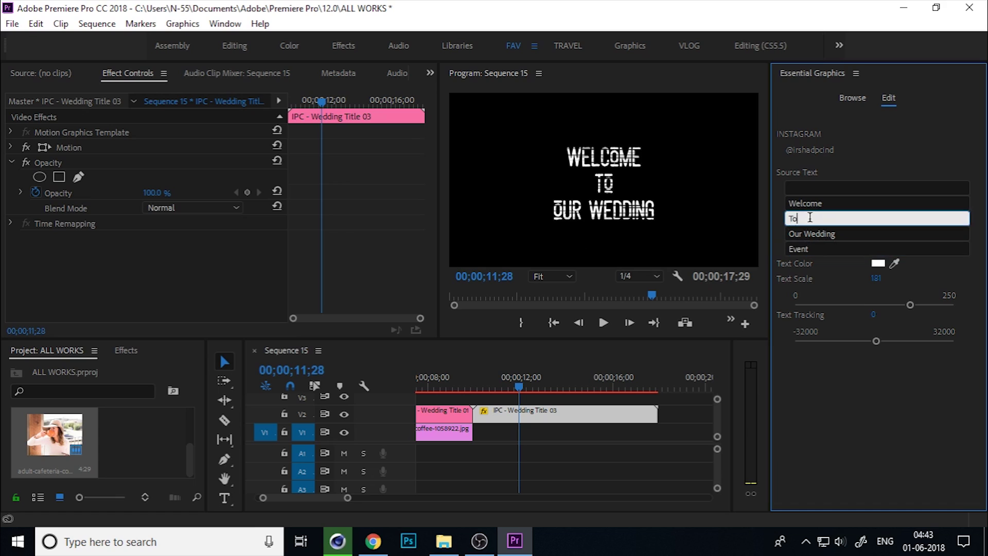
{"action": "left_click", "coordinate": [830, 186]}
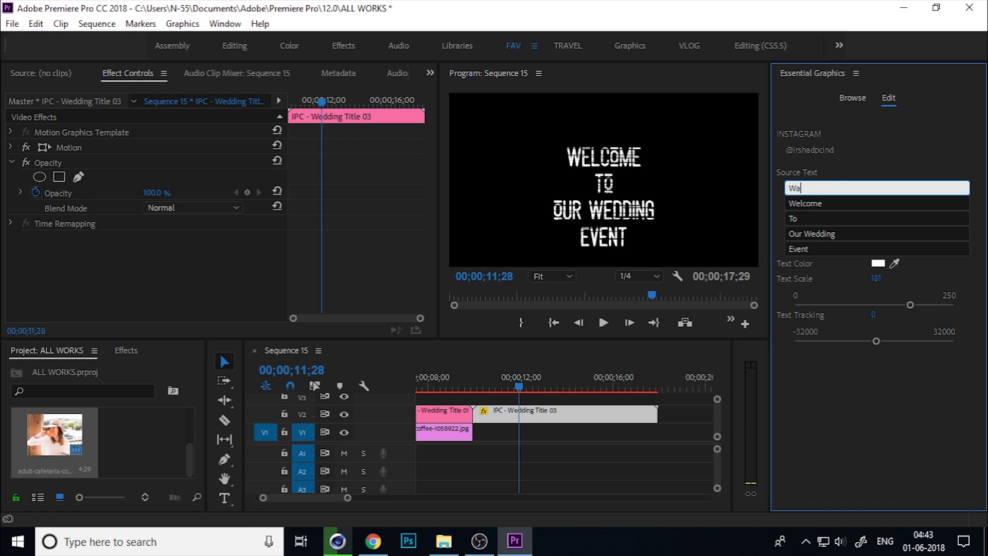
{"action": "left_click", "coordinate": [834, 218]}
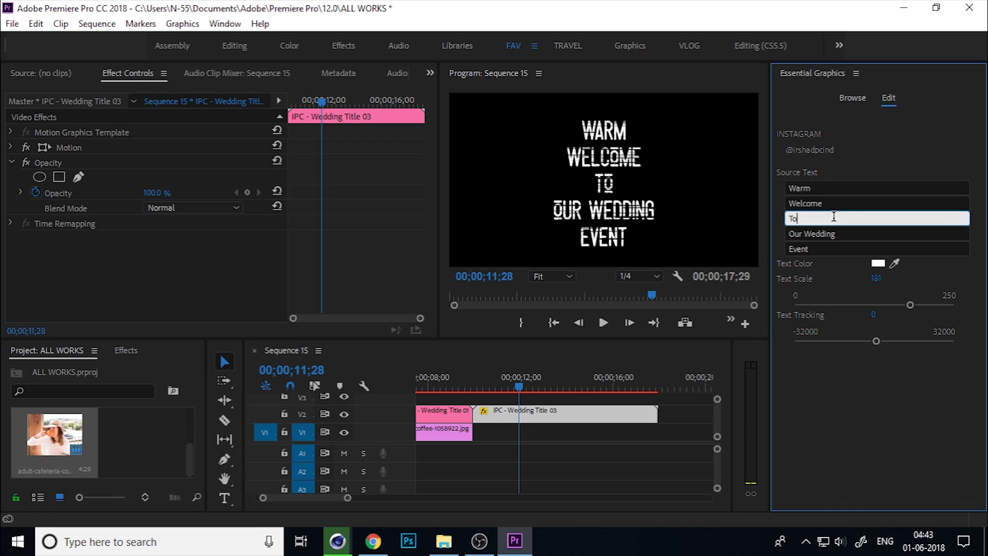
{"action": "left_click", "coordinate": [513, 382]}
Play and scrub through Wedding Title 03 to check the 'Warm Welcome To Our Wedding Event' animation.
{"action": "left_click_drag", "start_coordinate": [512, 383], "coordinate": [471, 383]}
{"action": "left_click", "coordinate": [453, 432]}
{"action": "key", "text": "space"}
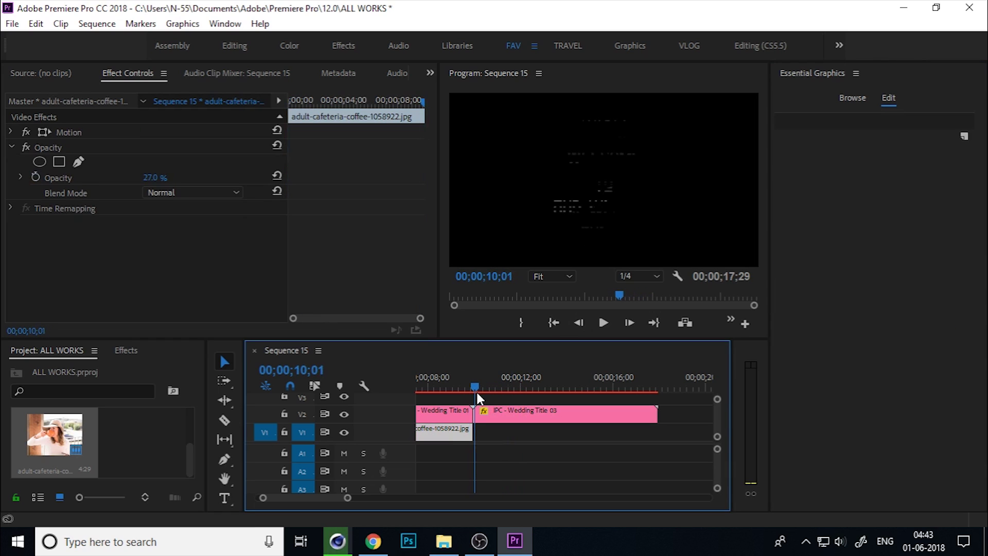
{"action": "scroll", "coordinate": [542, 414], "scroll_direction": "up", "scroll_amount": 2}
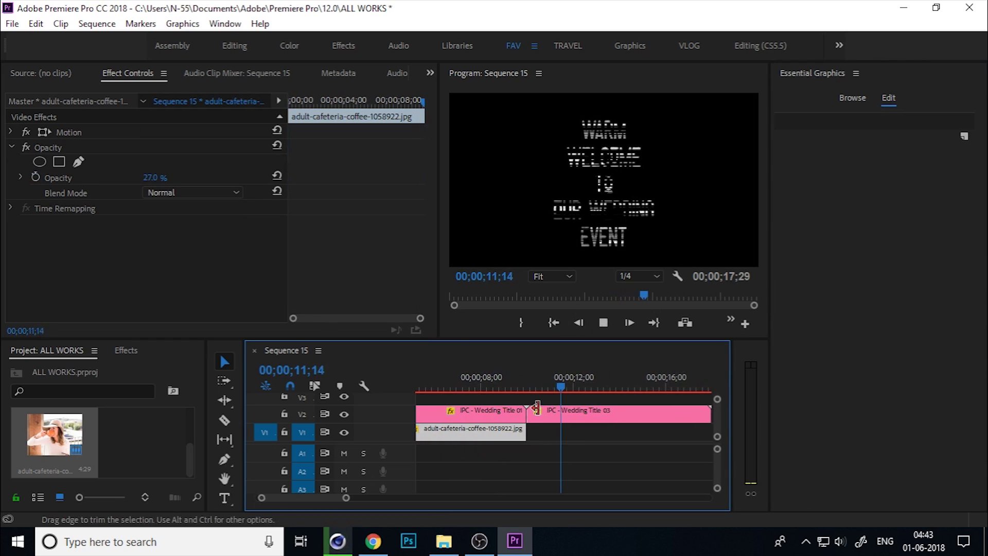
{"action": "key", "text": "space"}
{"action": "left_click", "coordinate": [569, 388]}
{"action": "left_click_drag", "start_coordinate": [574, 394], "coordinate": [529, 412]}
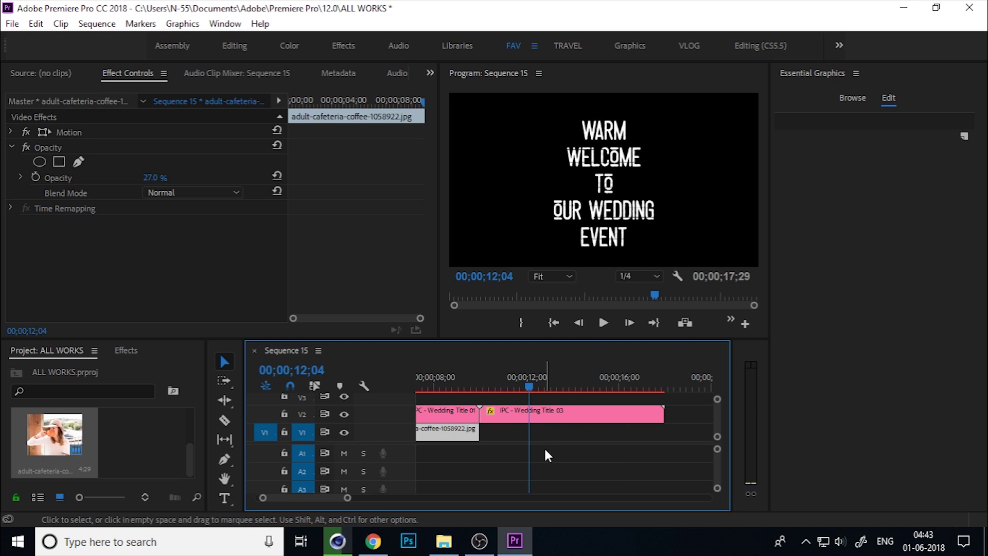